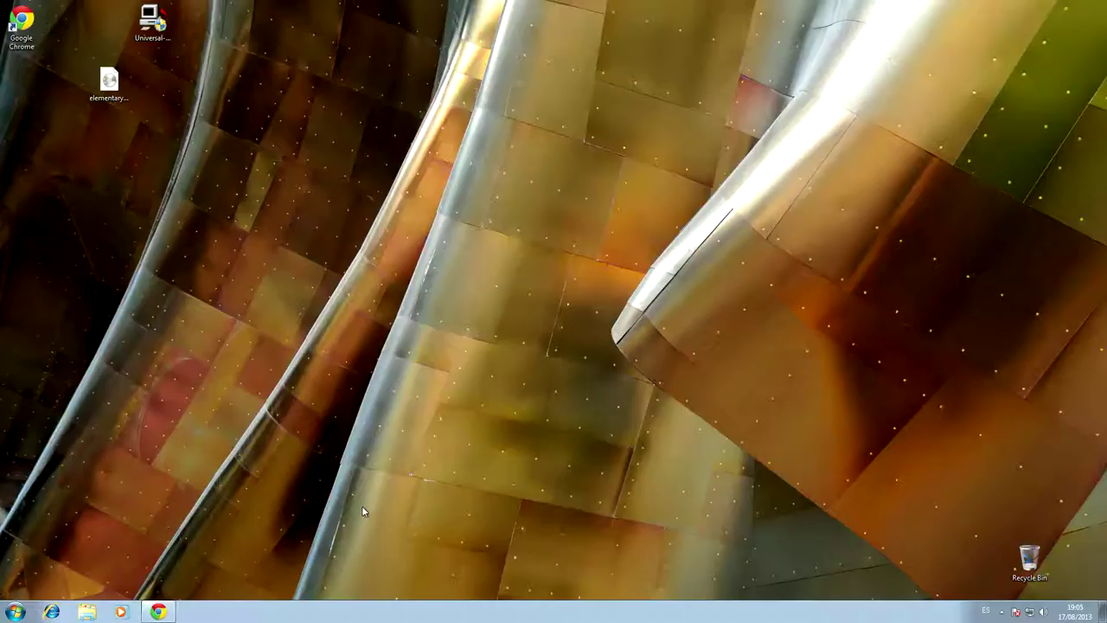
Take the Windows 7 virtual machine out of full screen, shift its window down, and restore full screen
key("Control_R+f")
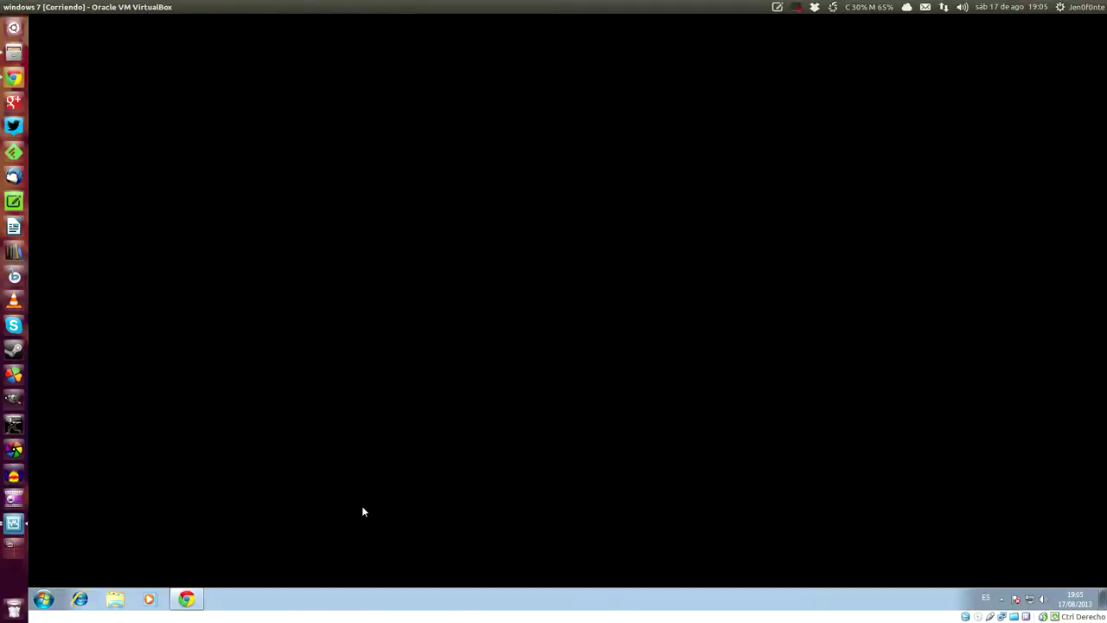
left_click_drag(451, 7, 462, 49)
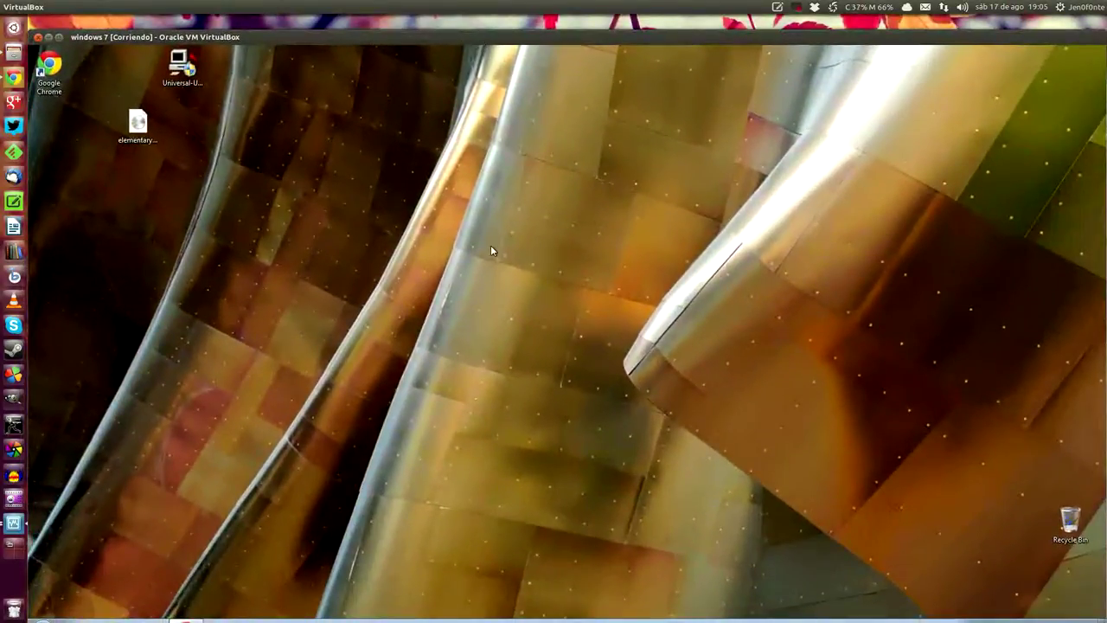
key("ctrl+f")
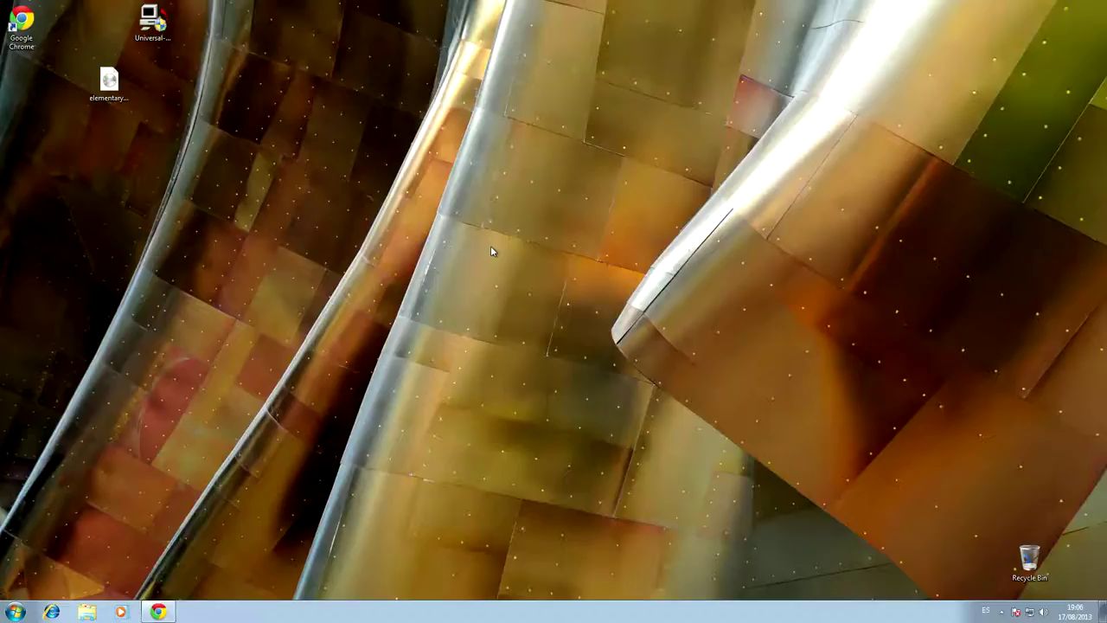
Look through the installed Windows programs, including the Accessories group, and close the list
left_click(16, 612)
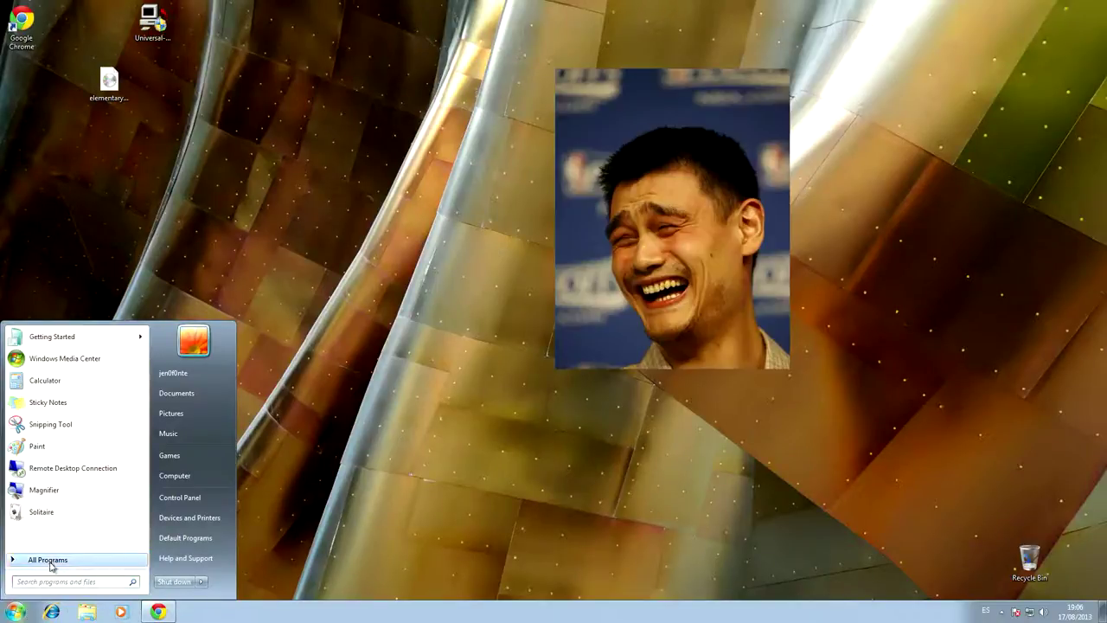
left_click(49, 560)
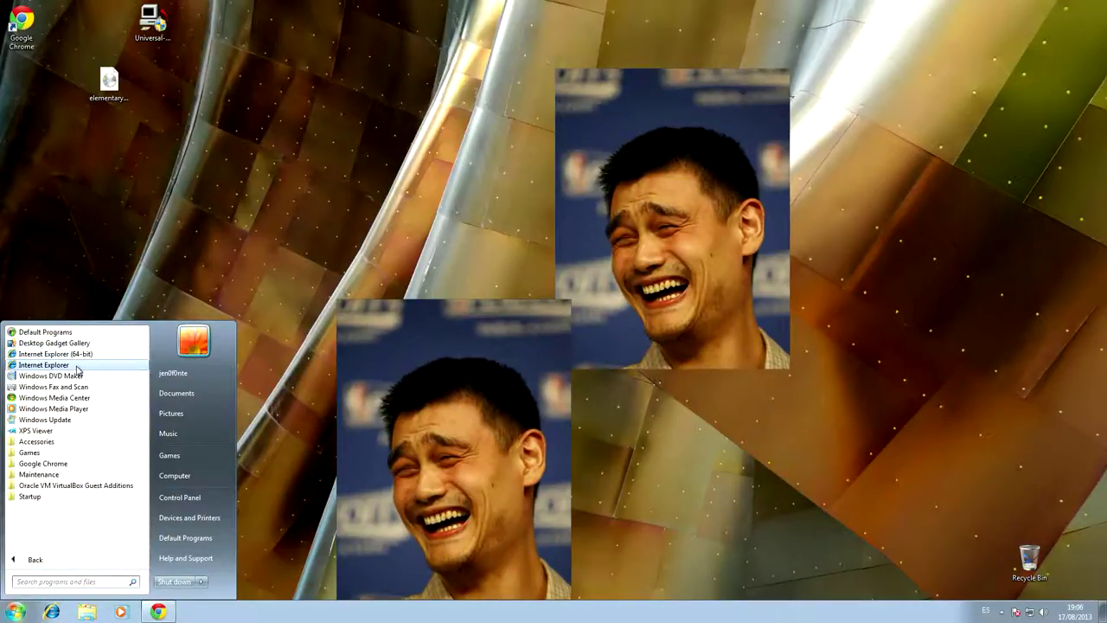
left_click(74, 442)
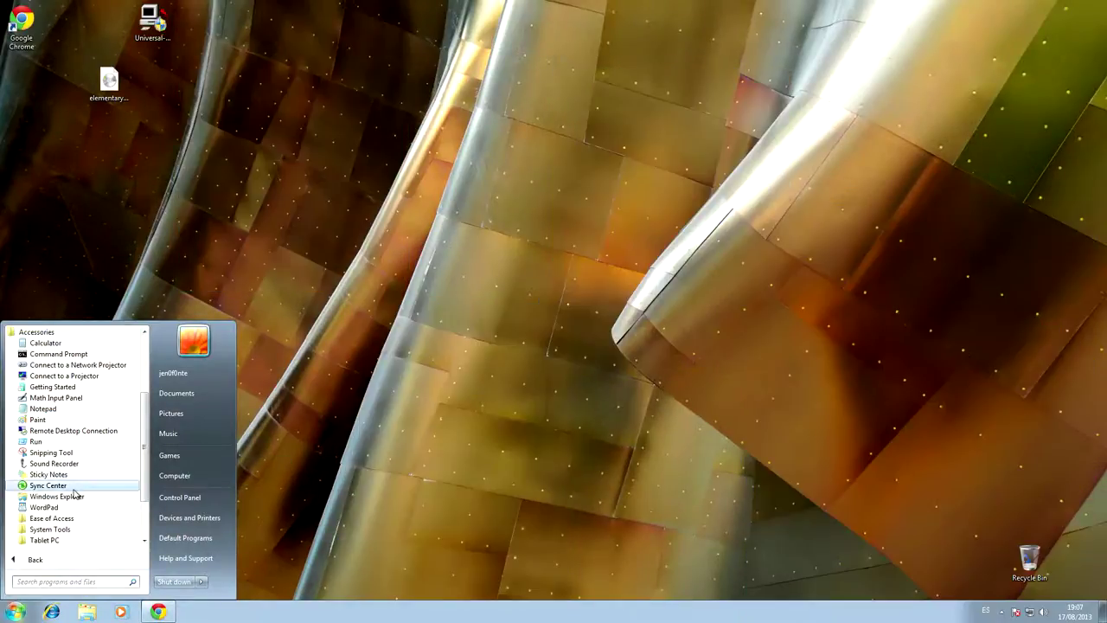
left_click(35, 558)
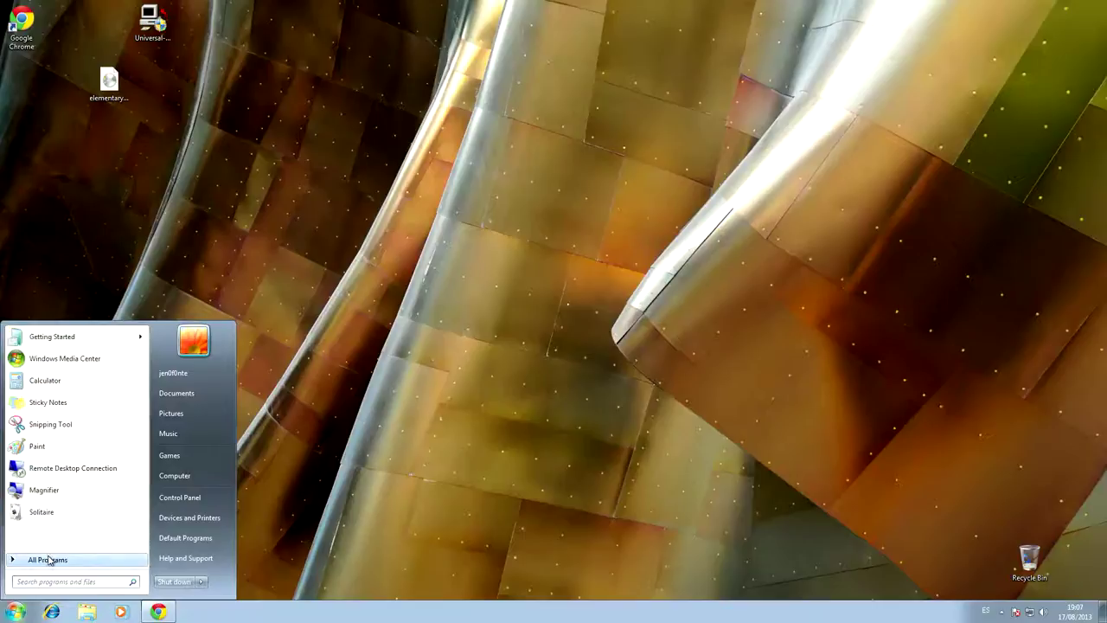
left_click(379, 400)
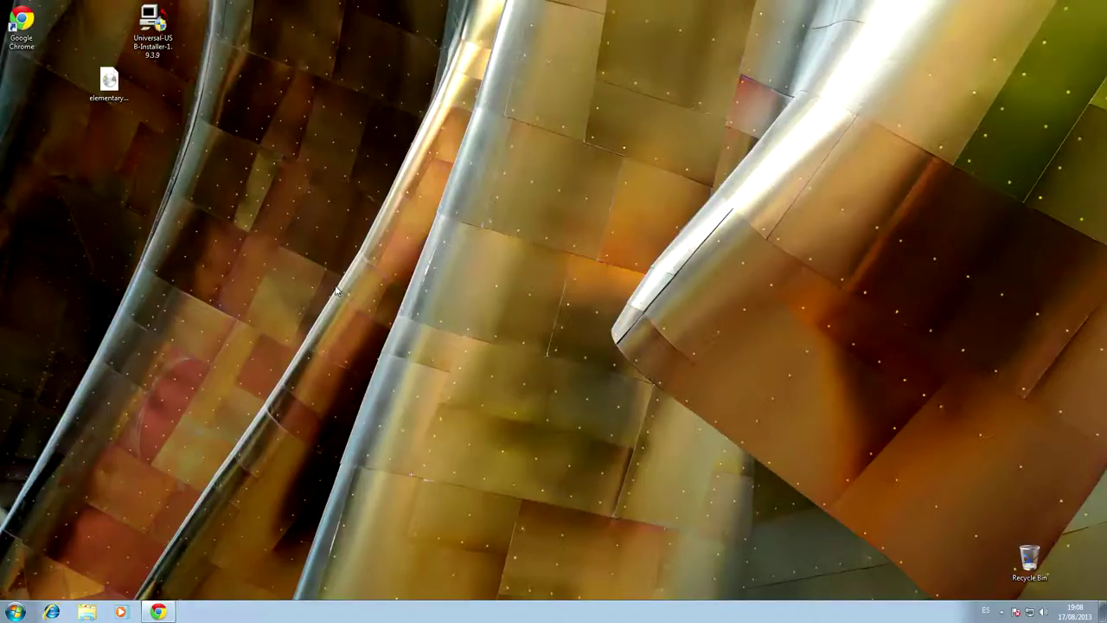
Move the elementaryos-stable-amd64.20130810 image file to sit below the USB installer icon on the desktop
left_click_drag(121, 97, 255, 218)
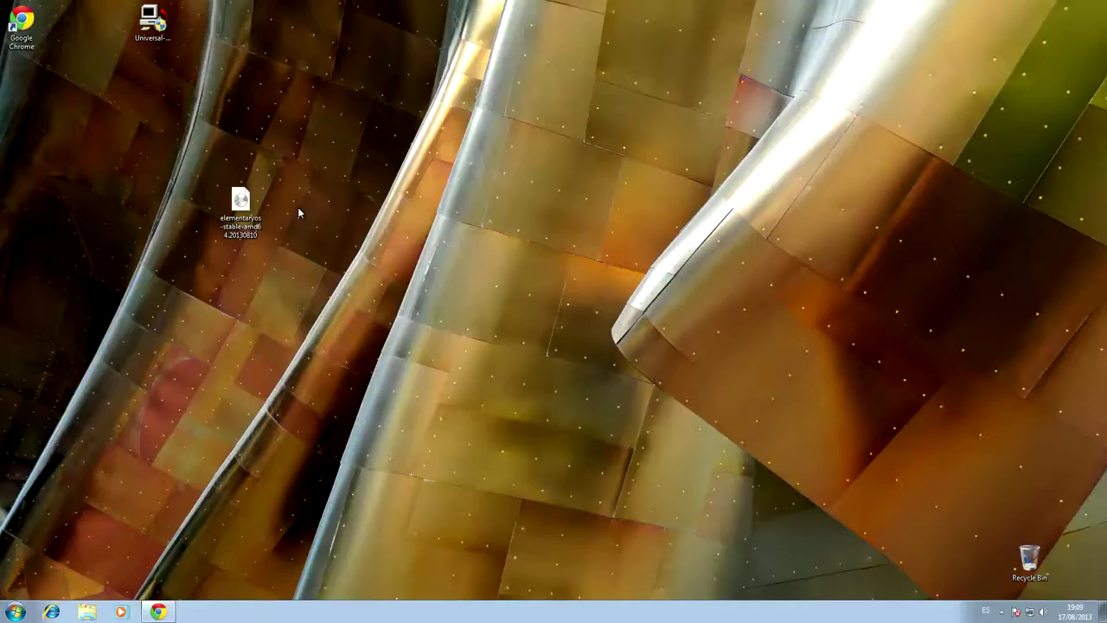
left_click_drag(242, 204, 154, 202)
left_click(256, 234)
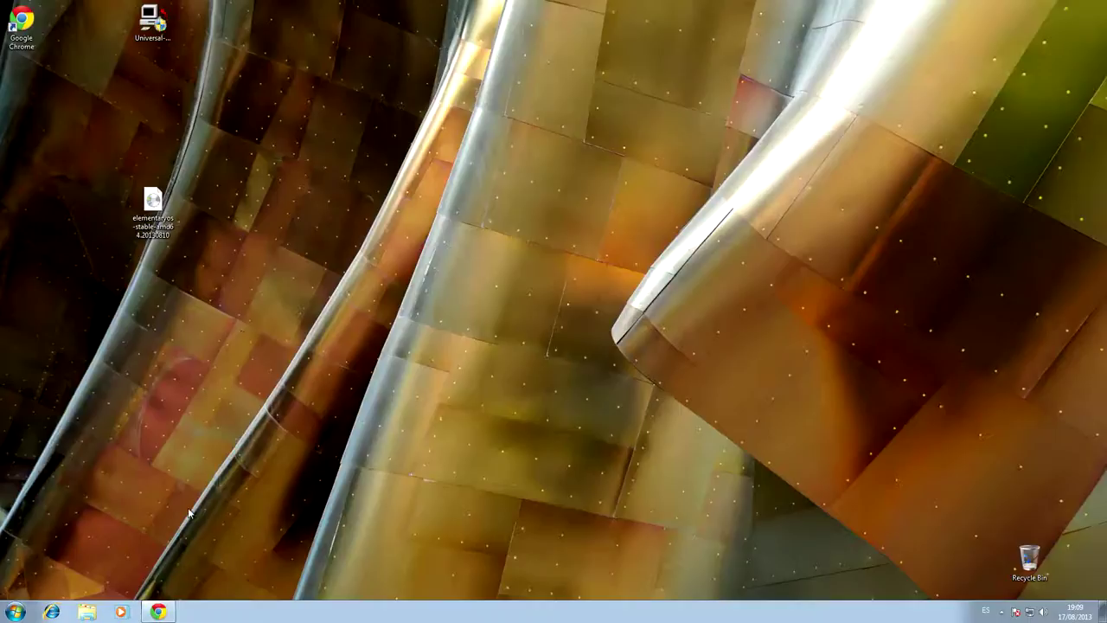
Switch to Chrome, examine the Universal USB Installer page on pendrivelinux.com down to the UUI download, and minimize the browser
left_click(160, 612)
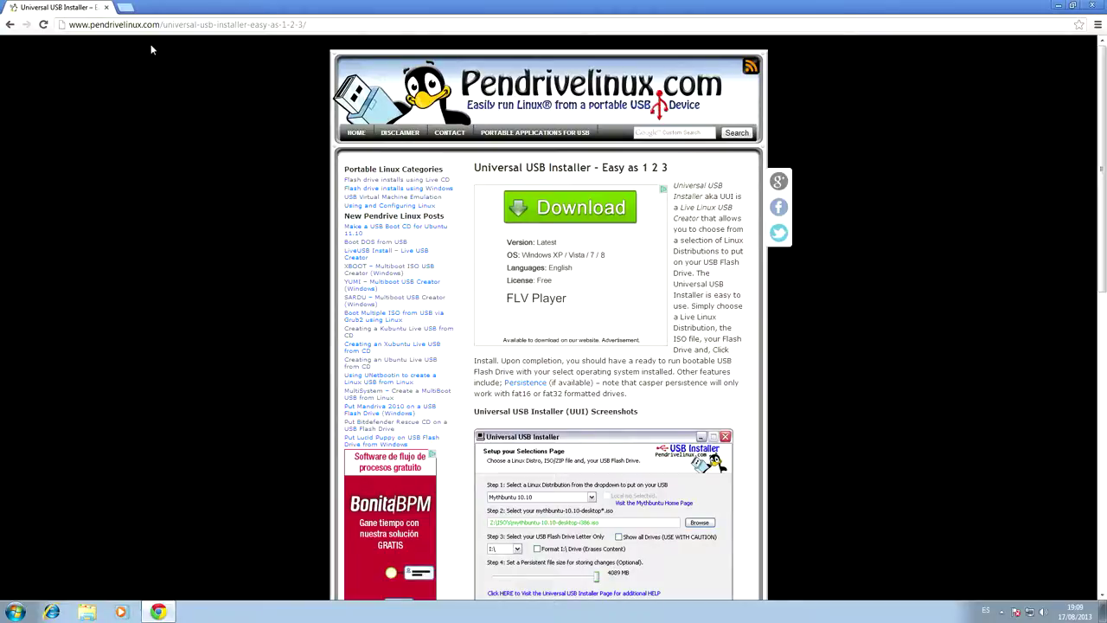
left_click_drag(161, 24, 69, 24)
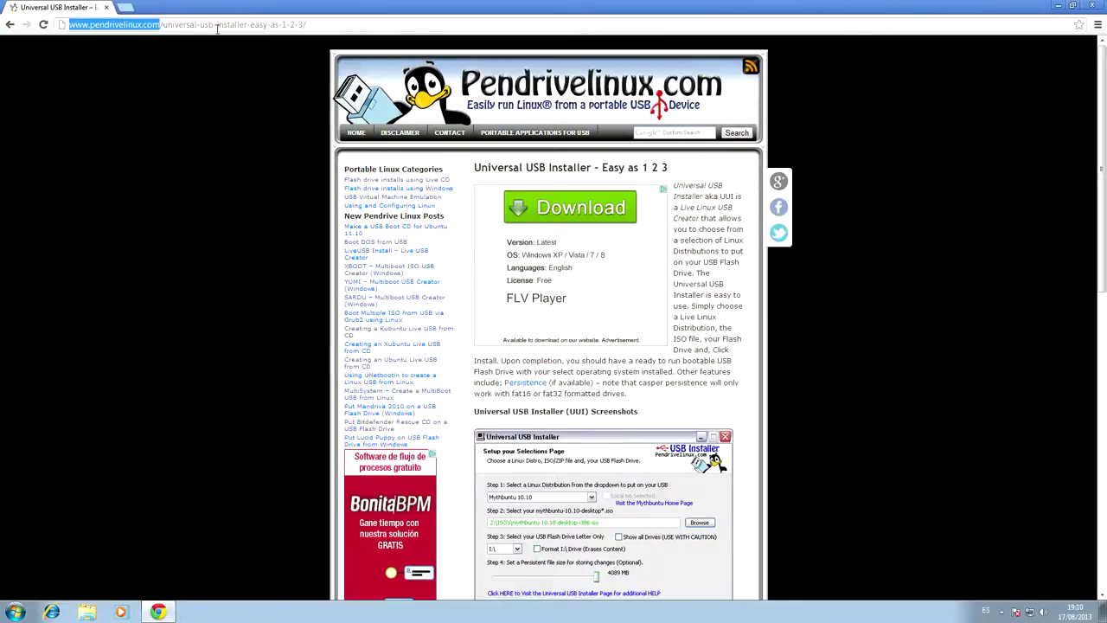
left_click(358, 24)
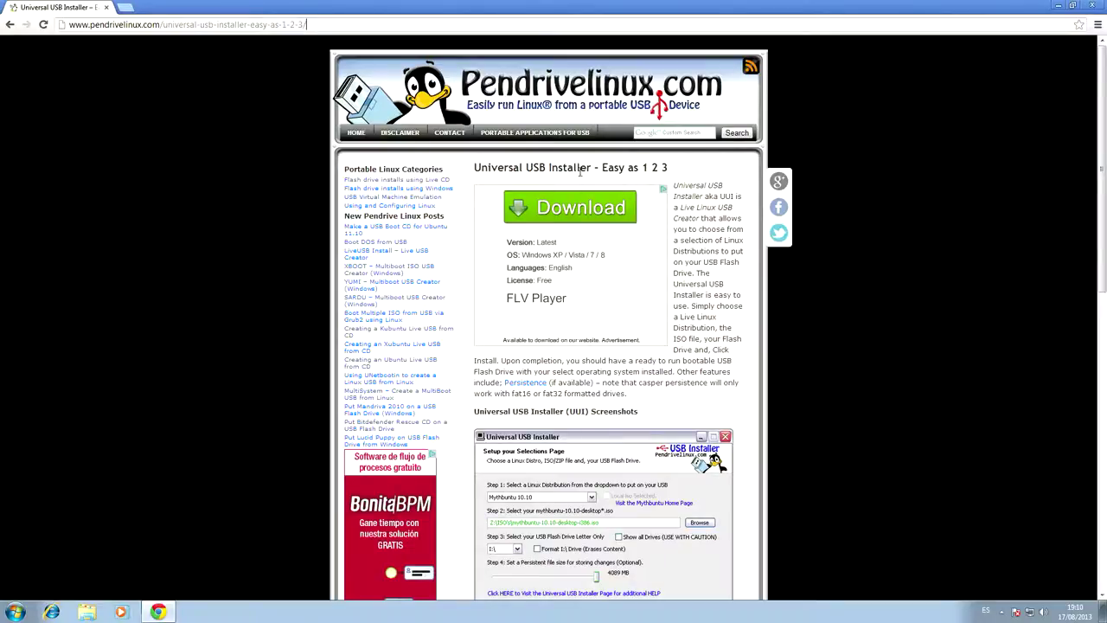
scroll(688, 286, "down", 3)
scroll(676, 286, "down", 2)
scroll(677, 286, "up", 3)
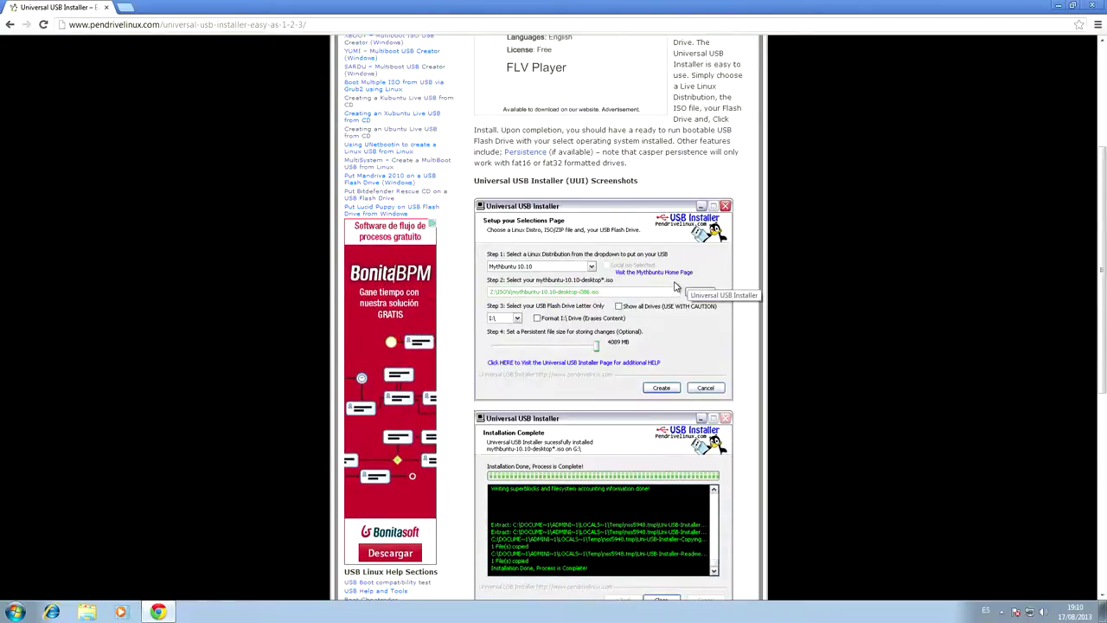
scroll(676, 286, "up", 1)
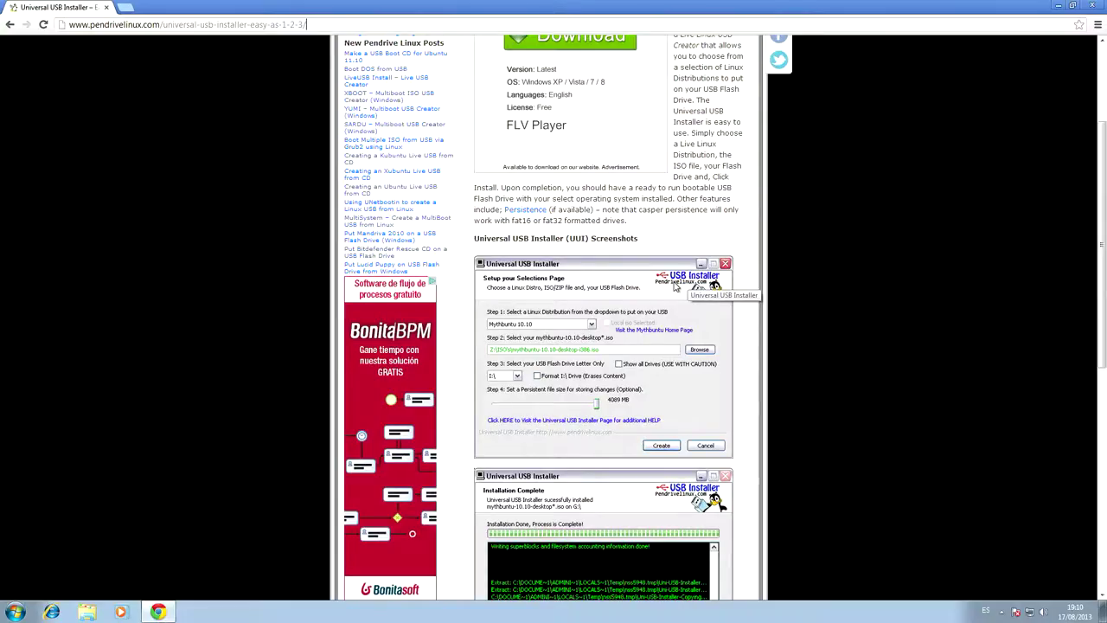
scroll(677, 286, "down", 3)
scroll(675, 284, "up", 5)
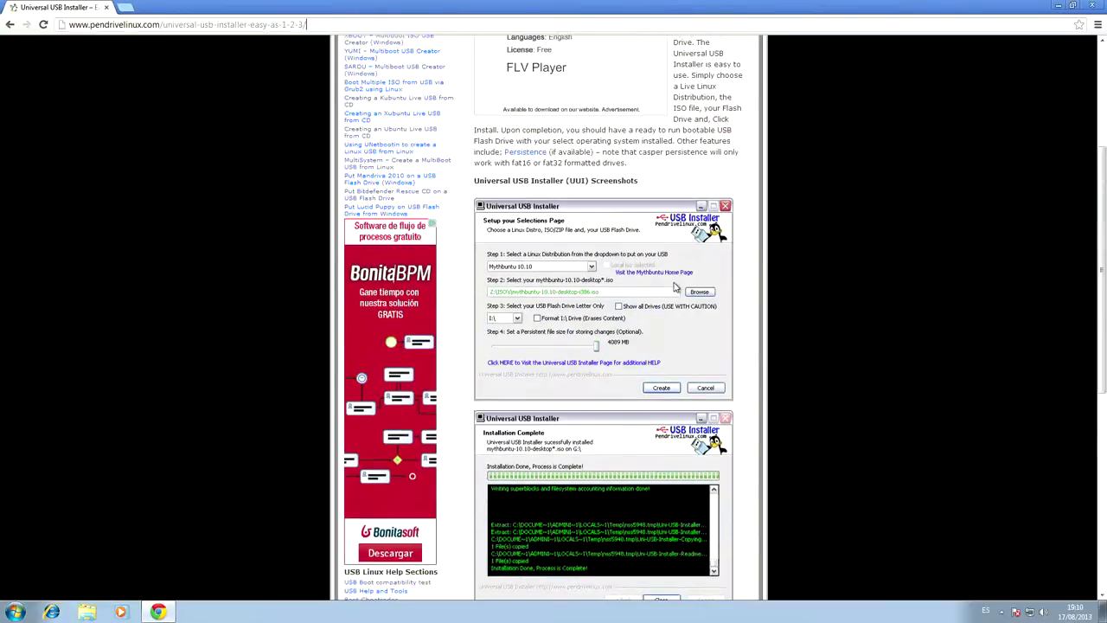
scroll(674, 281, "down", 9)
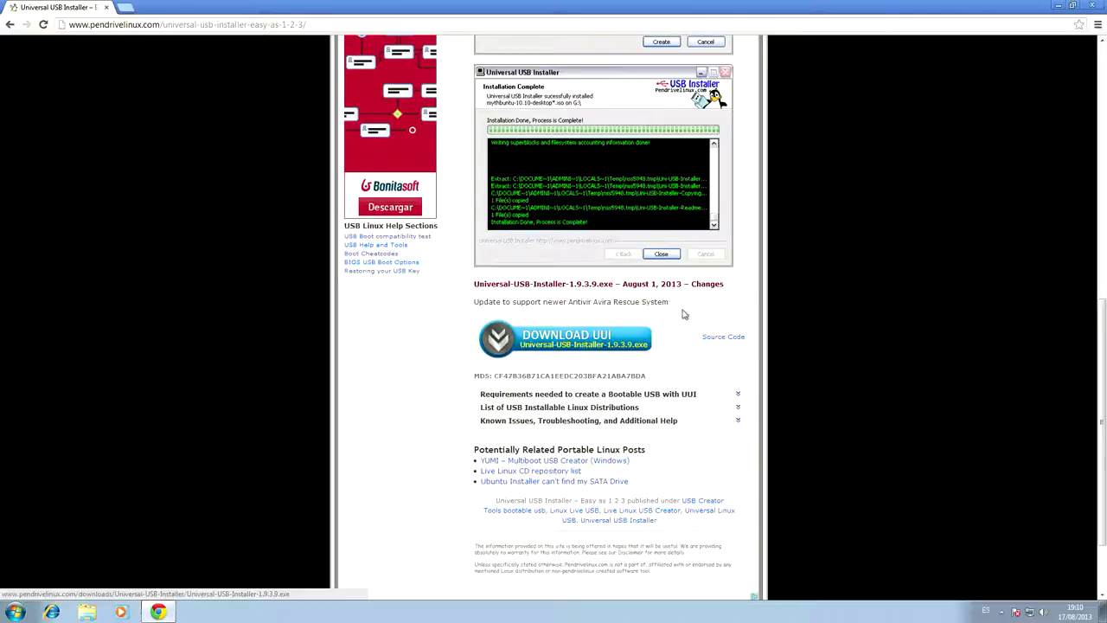
left_click(1057, 5)
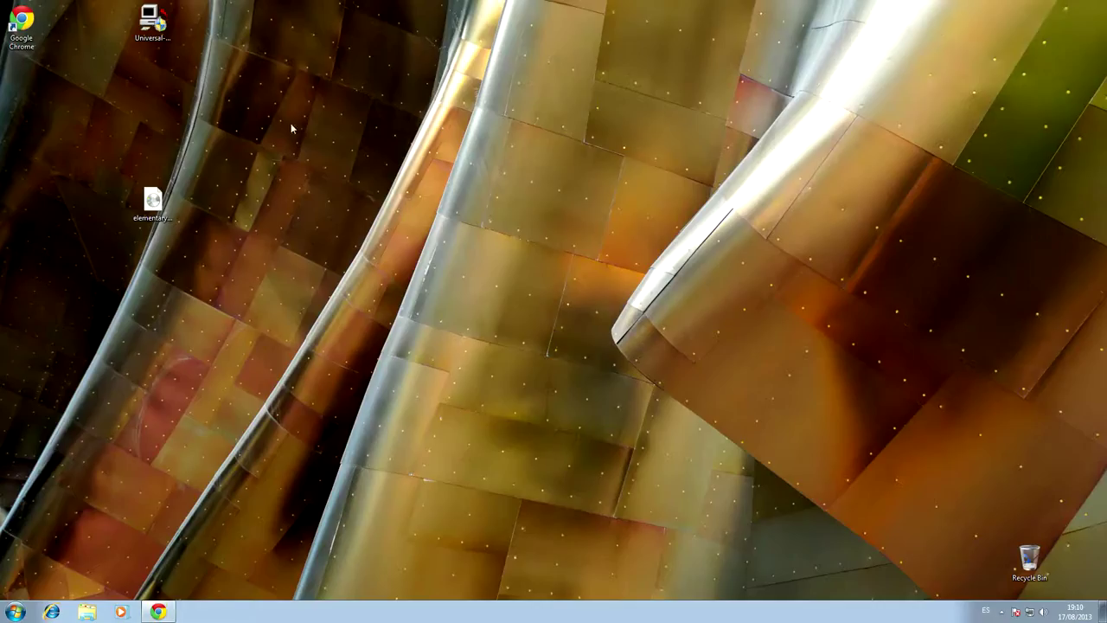
Launch Universal USB Installer 1.9.3.9 from the desktop, allow it to run, and accept the license agreement
left_click_drag(149, 12, 194, 139)
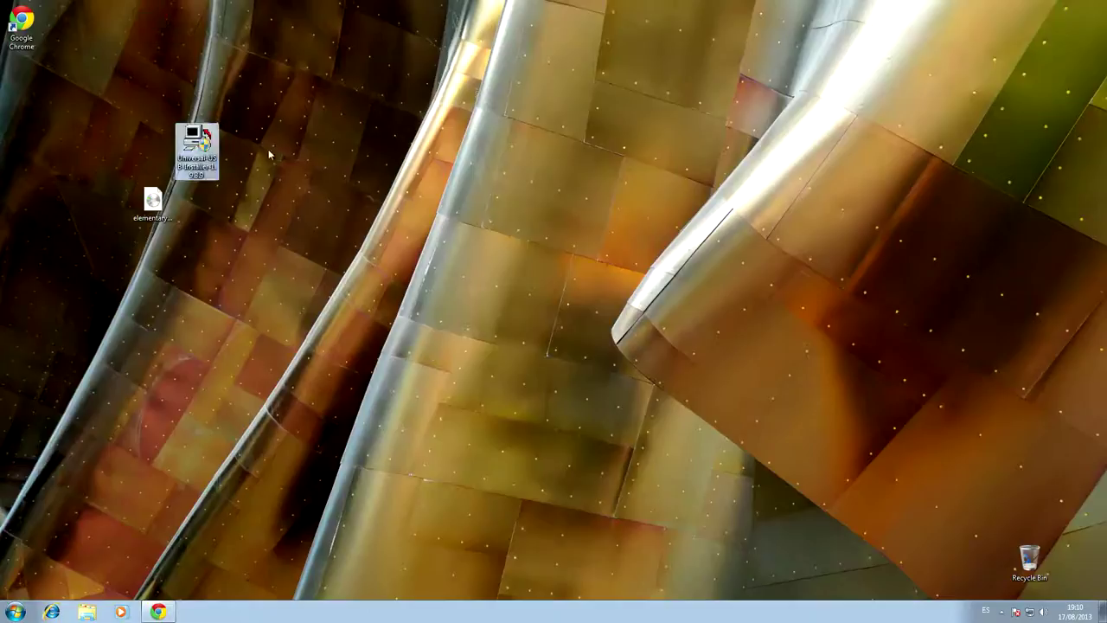
double_click(199, 147)
left_click(604, 330)
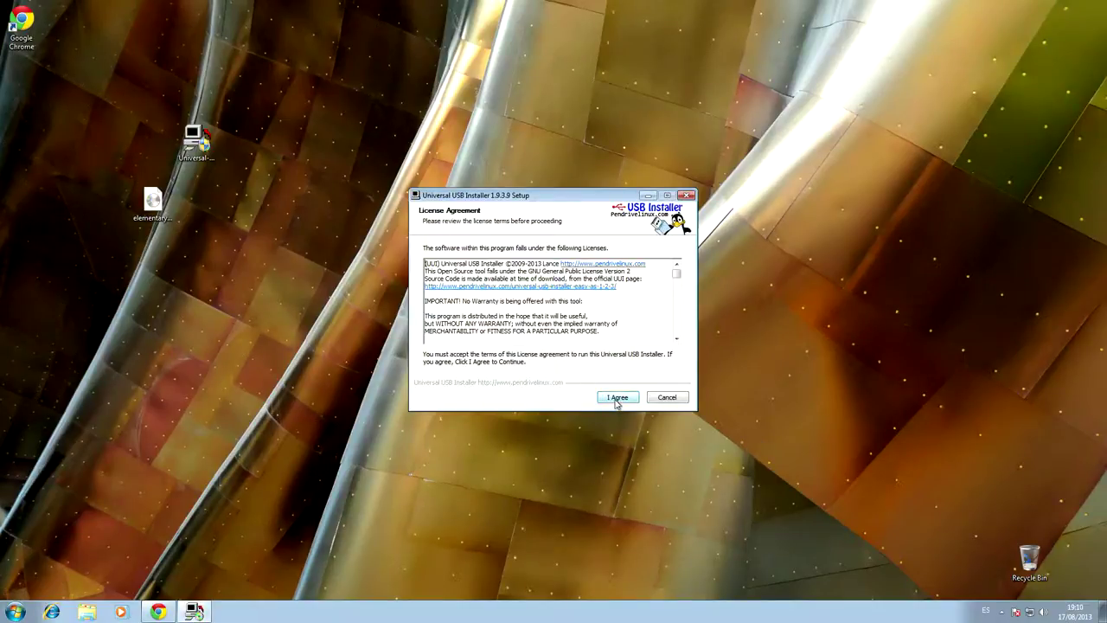
left_click(616, 398)
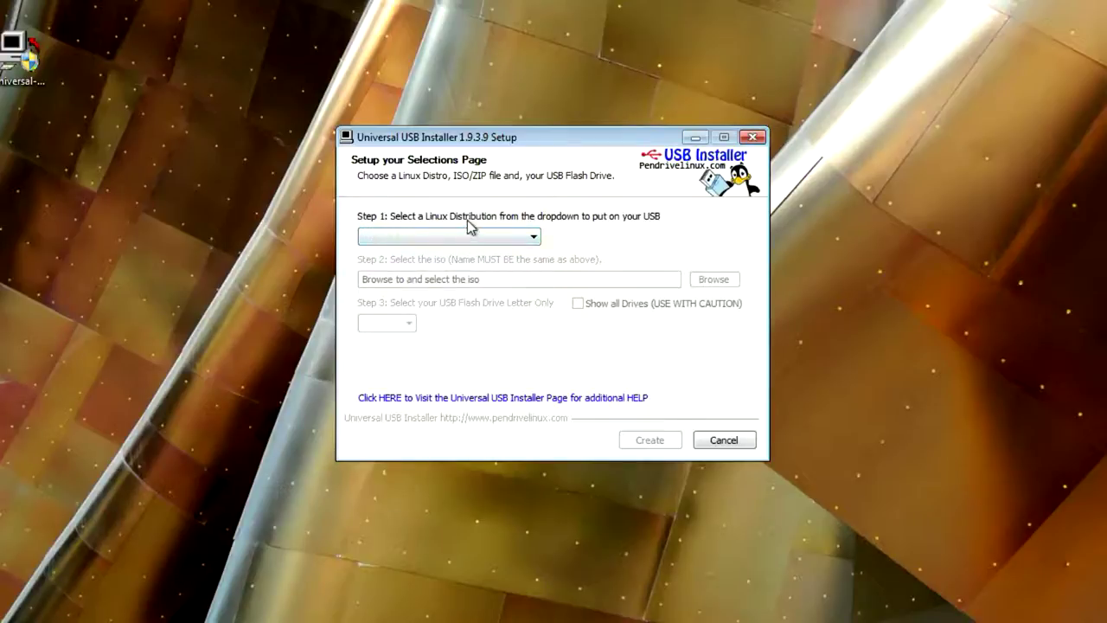
Choose Ubuntu 13.10 Desktop i386 as the Linux distribution and decline launching its optional ISO download link
left_click(534, 240)
mouse_move(535, 275)
left_mouse_down()
mouse_move(538, 342)
mouse_move(537, 274)
left_mouse_up()
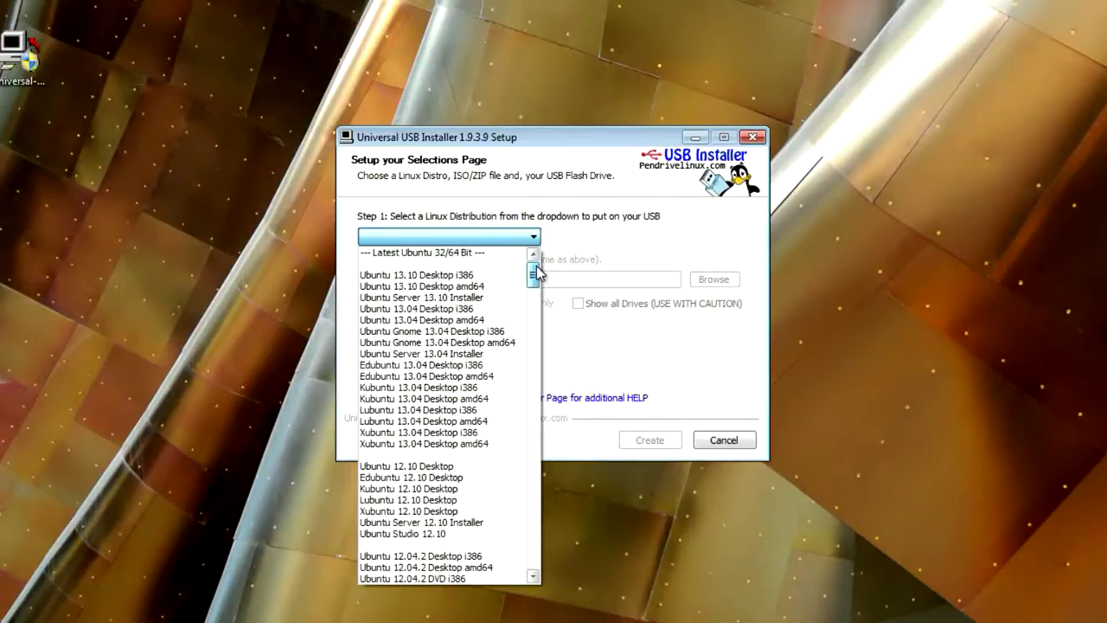
left_click(510, 275)
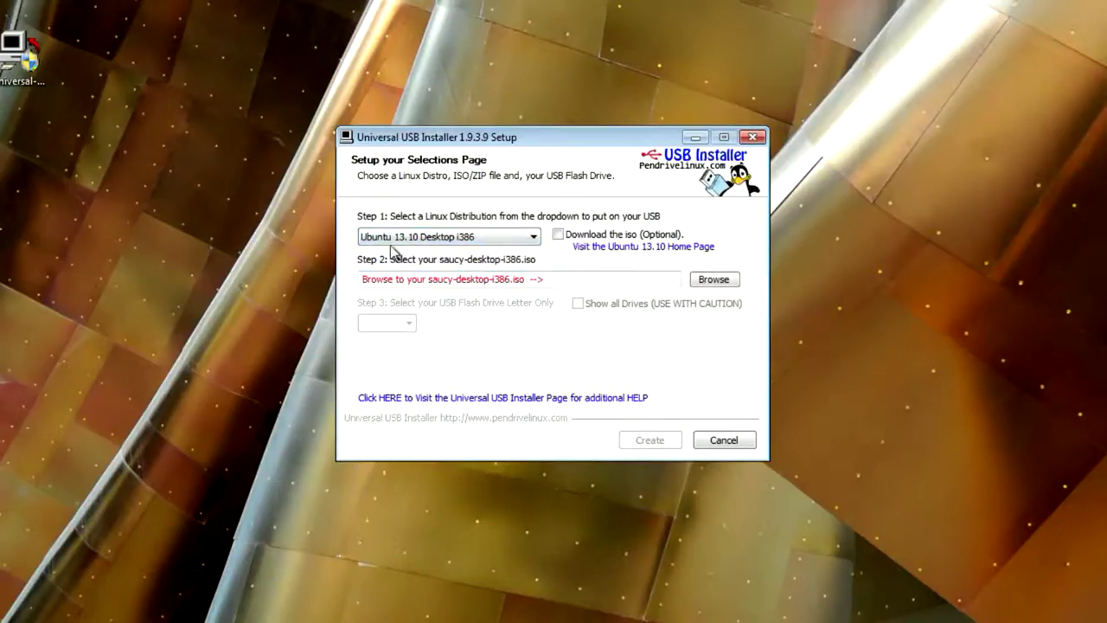
left_click(557, 234)
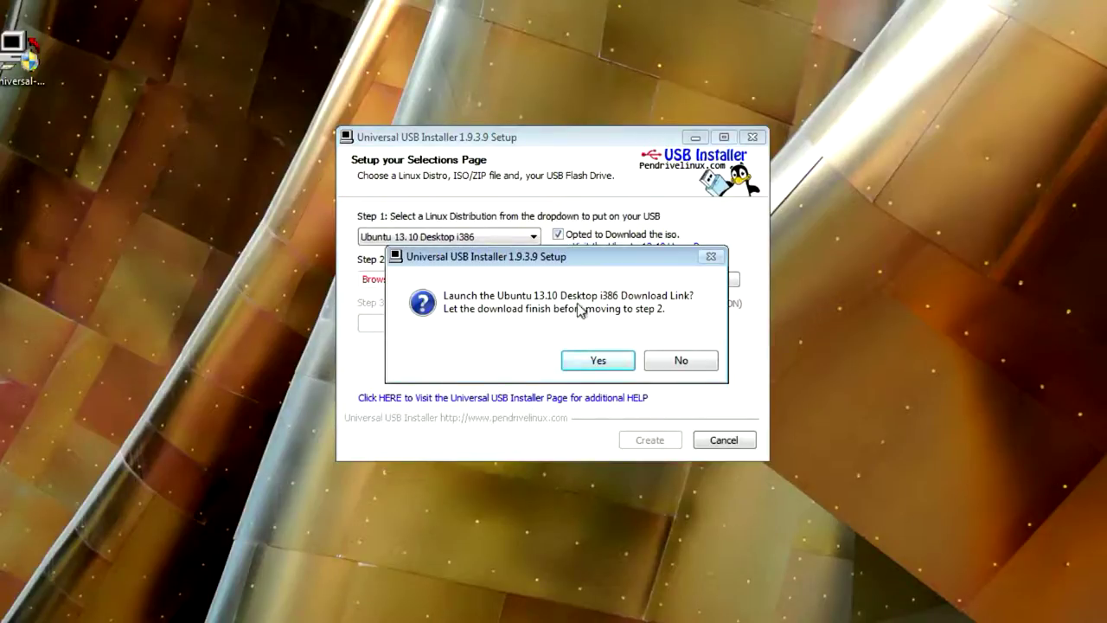
left_click(705, 365)
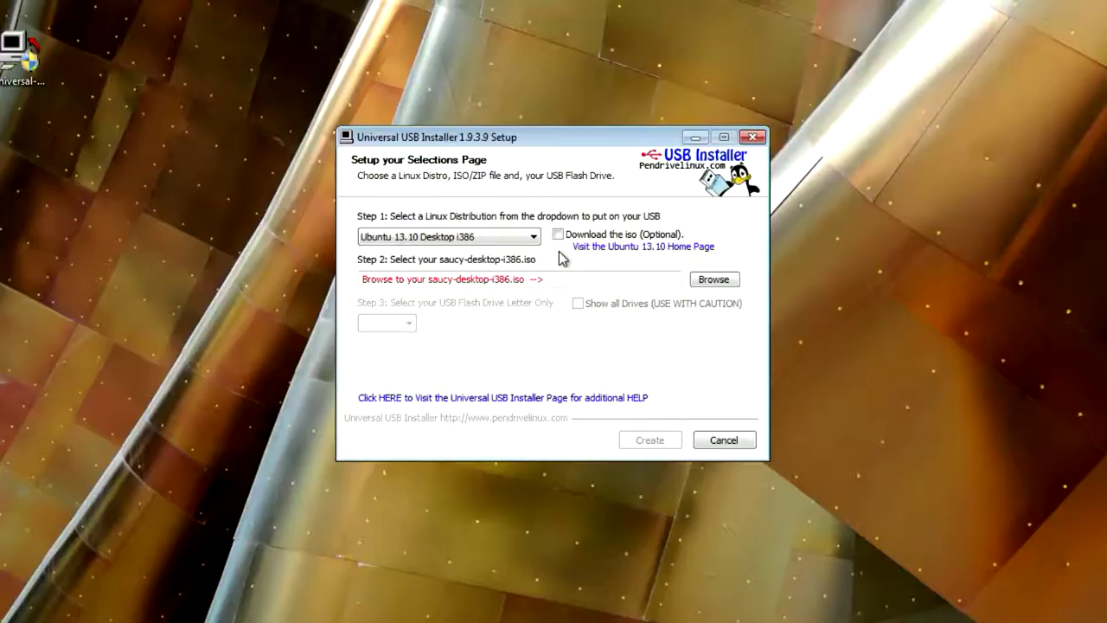
Visit the Ubuntu 13.10 home page, examine the available desktop images and file list, and minimize the browser
left_click(648, 248)
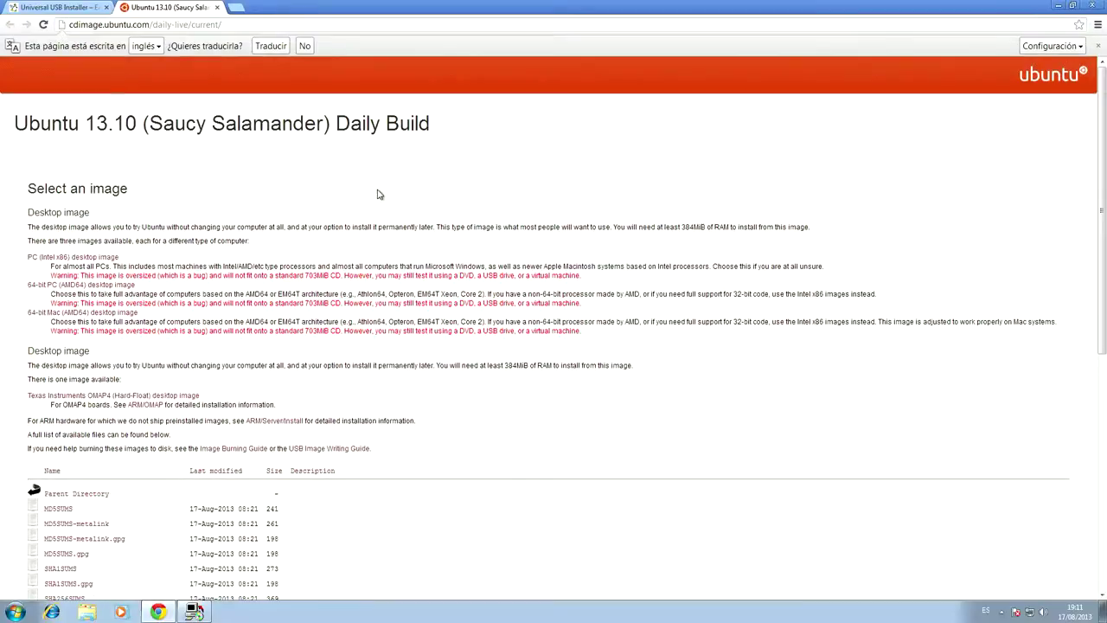
scroll(372, 193, "down", 3)
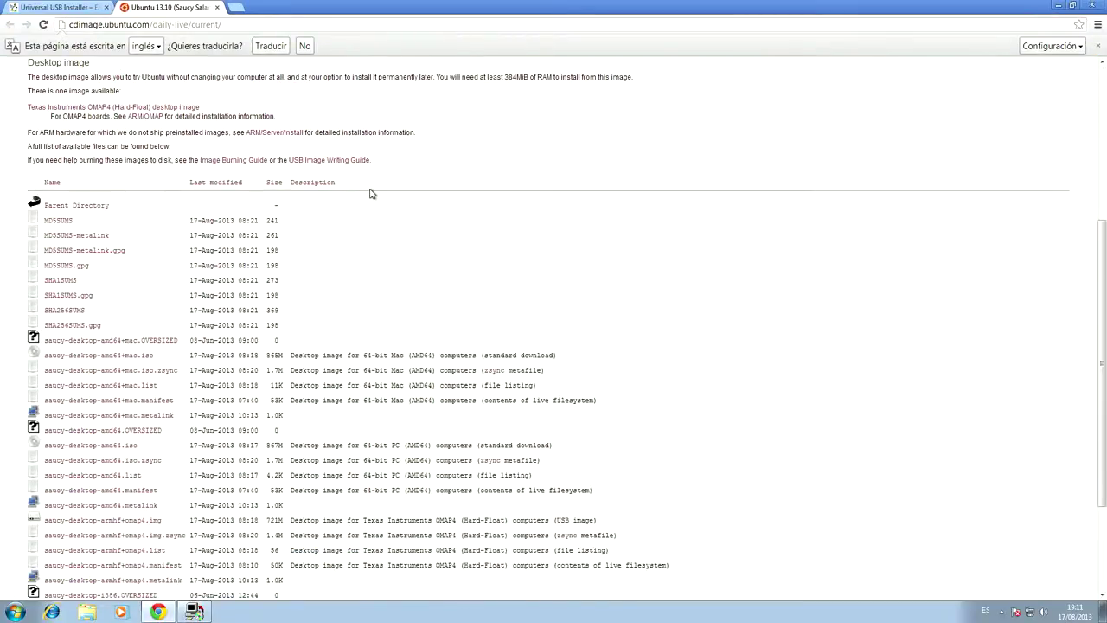
scroll(371, 194, "up", 5)
scroll(371, 193, "down", 5)
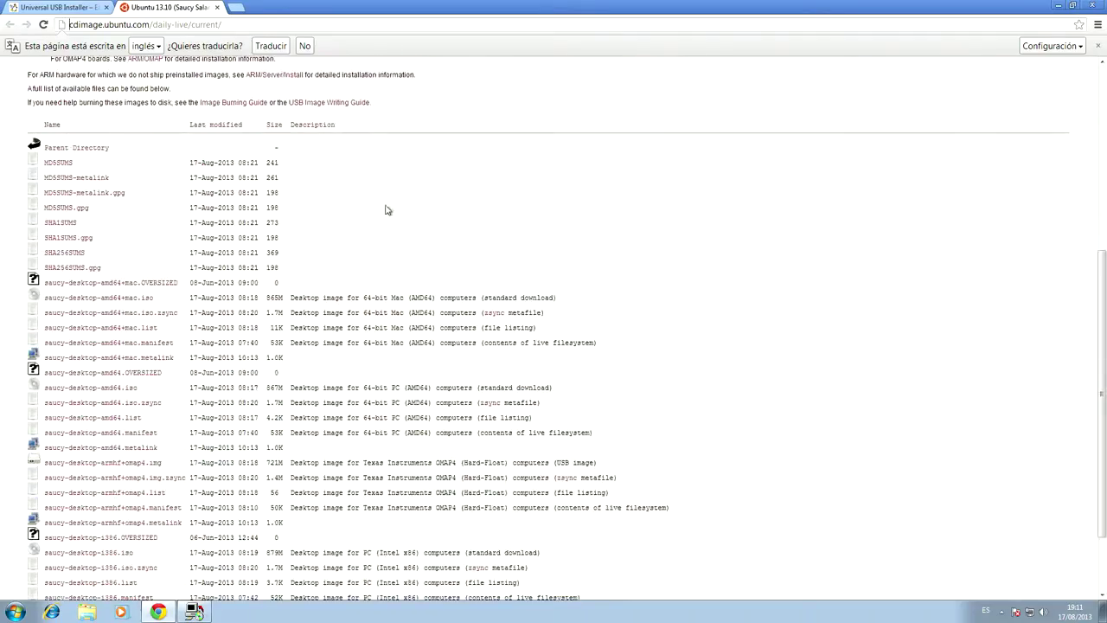
scroll(366, 196, "up", 3)
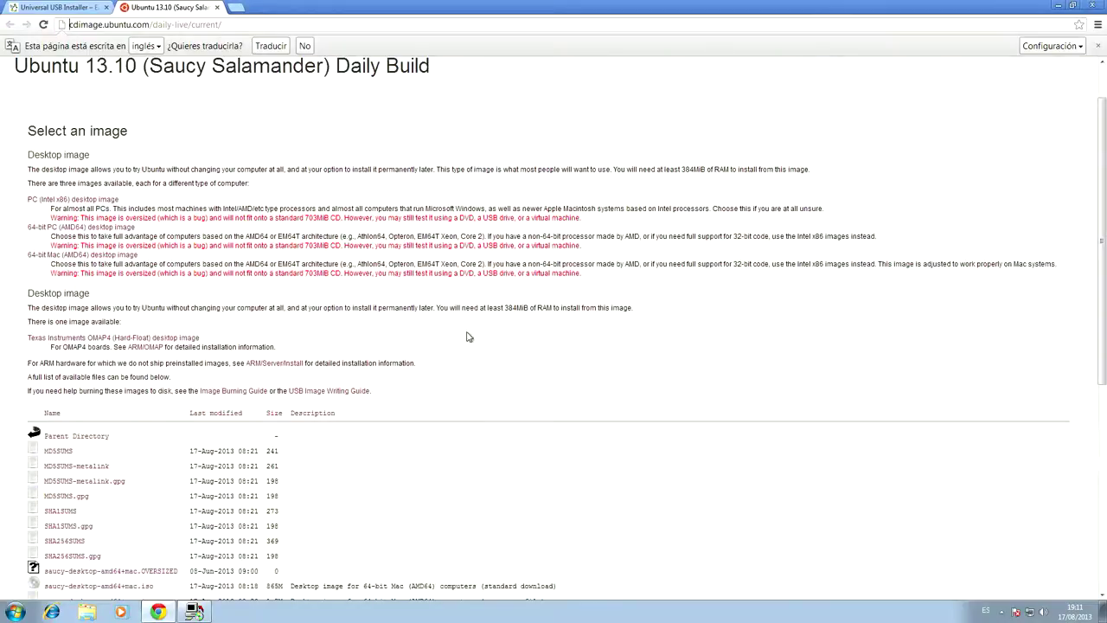
scroll(467, 337, "up", 1)
scroll(467, 337, "down", 3)
scroll(467, 334, "up", 3)
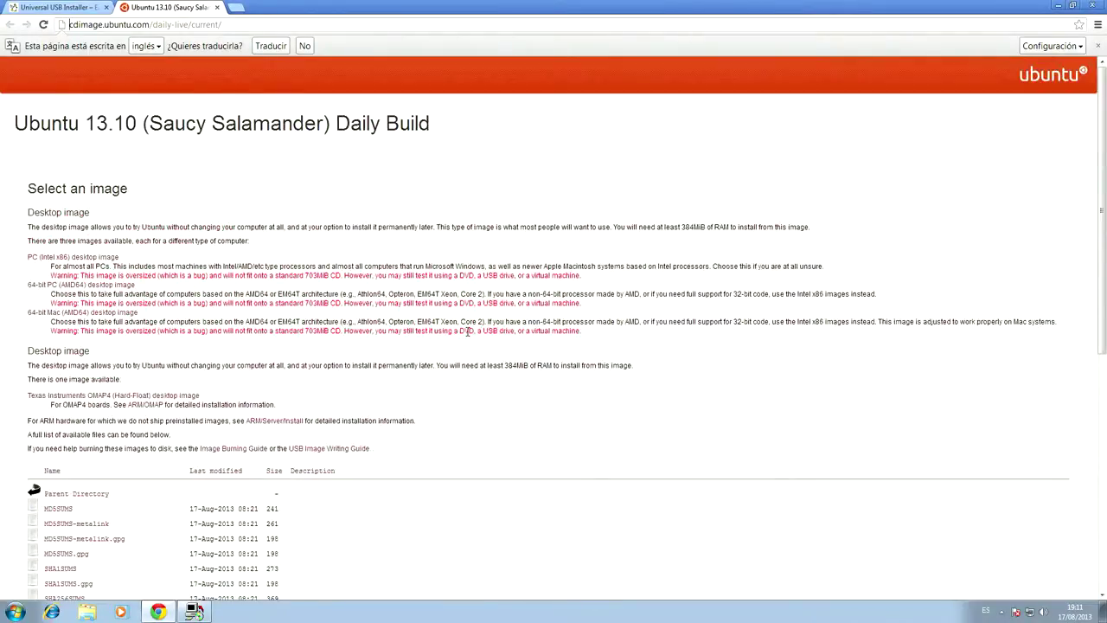
scroll(467, 333, "down", 6)
scroll(467, 333, "up", 6)
left_click(1058, 5)
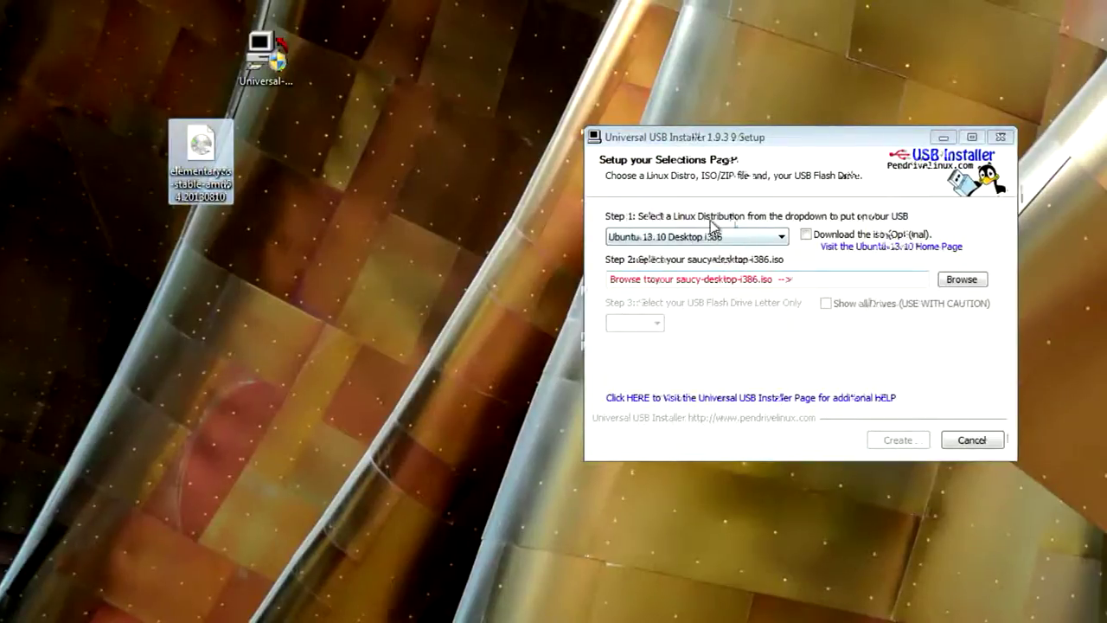
Examine the supported Linux distributions down to the unlisted ISO option, and choose Elementary OS as the distribution
left_click(743, 236)
scroll(532, 285, "down", 4)
left_click_drag(532, 285, 533, 457)
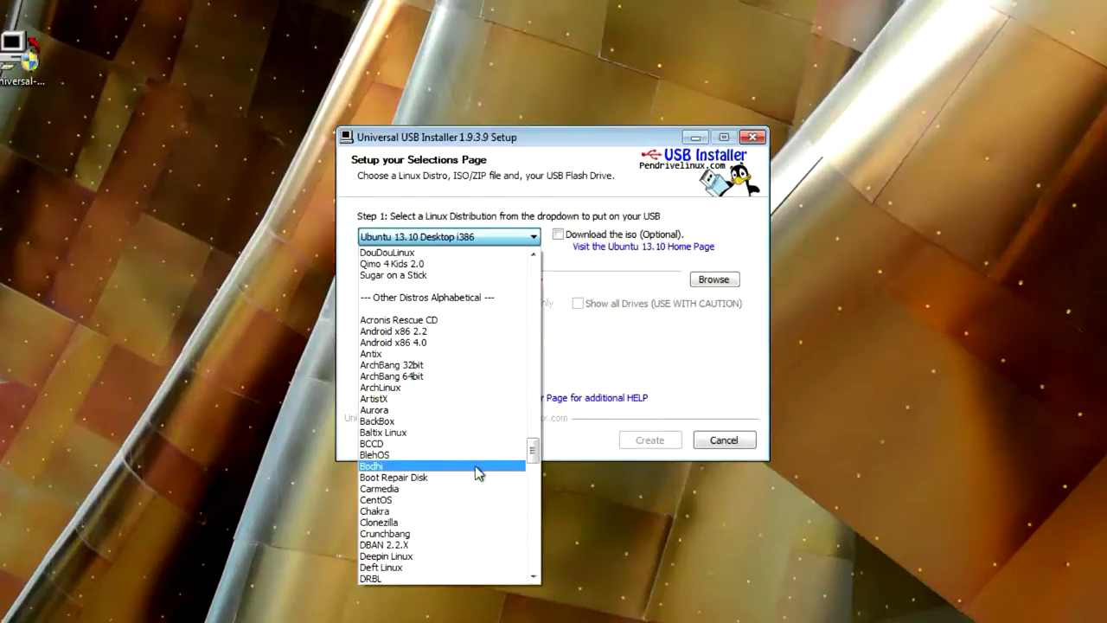
left_click_drag(532, 454, 533, 464)
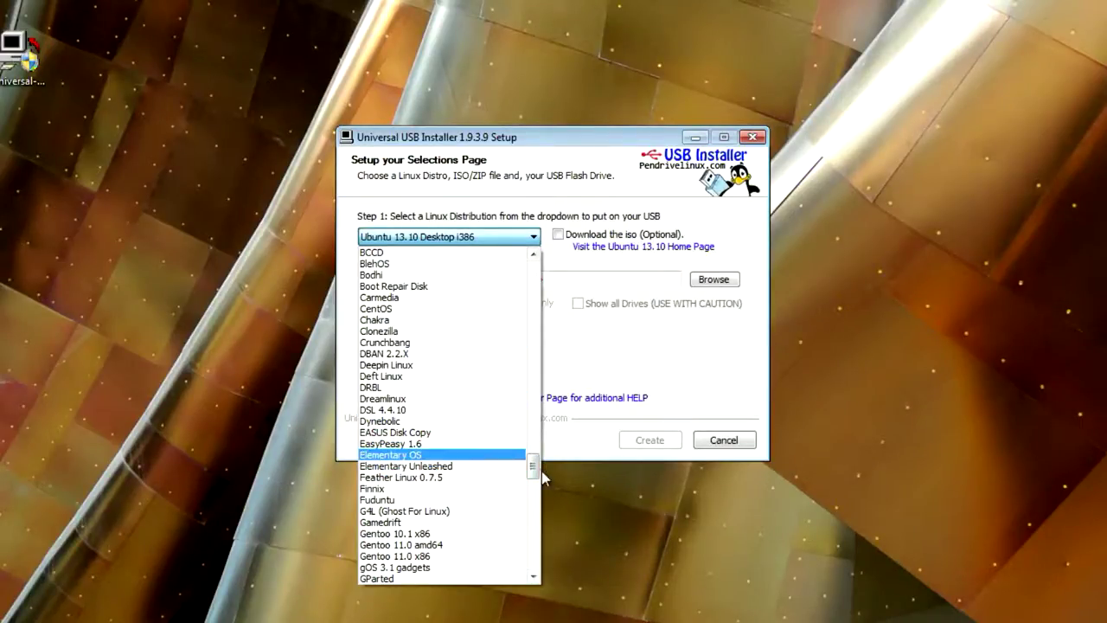
left_click_drag(531, 468, 530, 555)
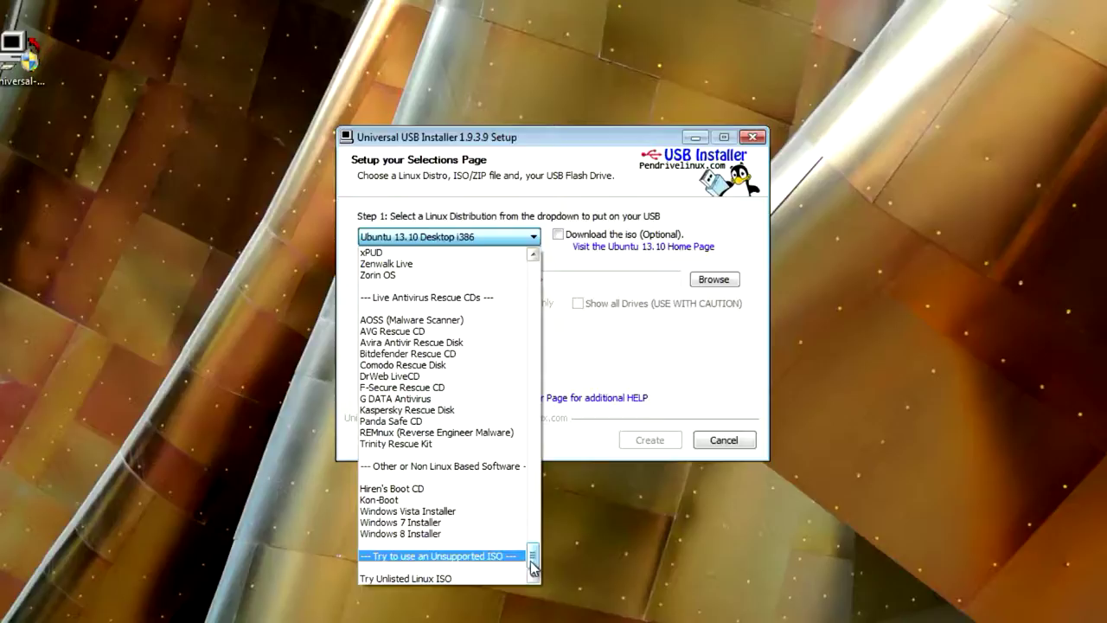
left_click_drag(531, 562, 527, 479)
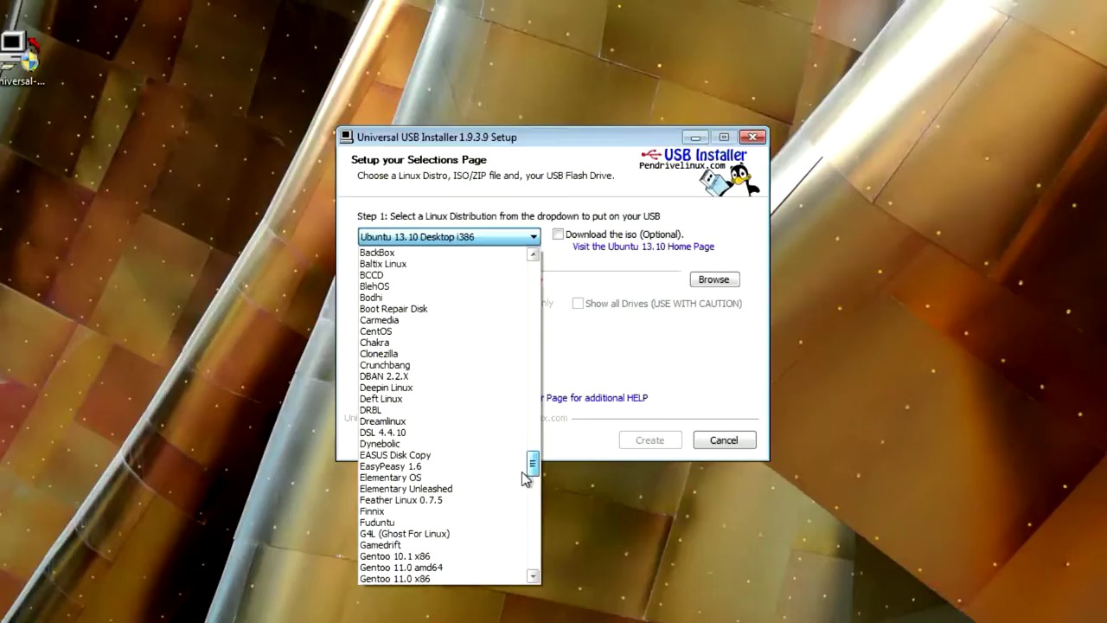
left_click(448, 478)
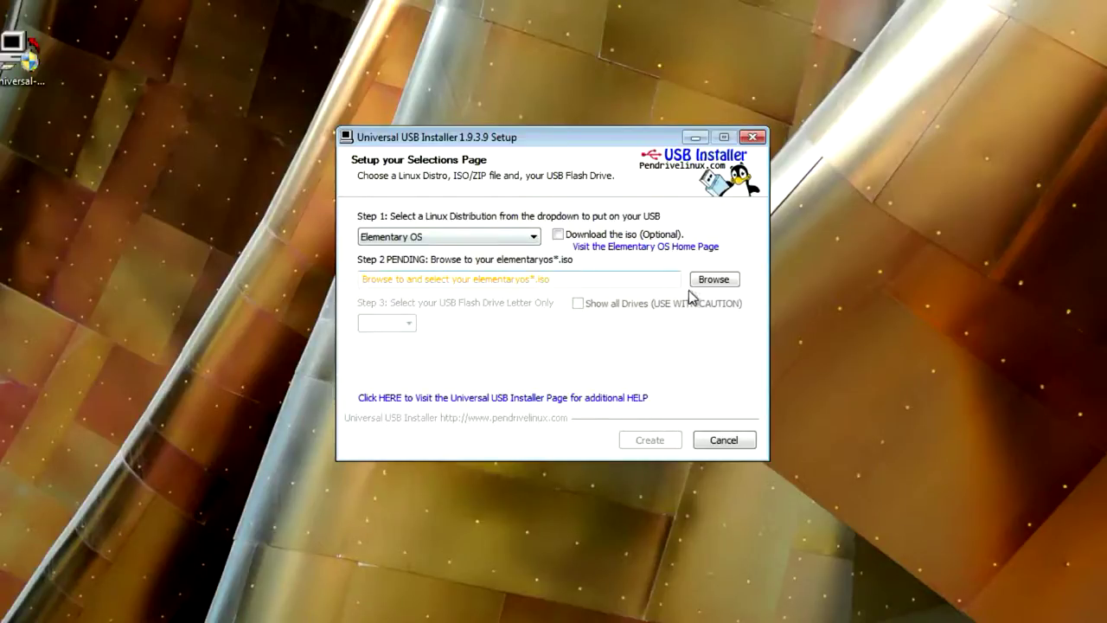
Load the elementaryos-stable-amd64.20130810 disc image from the Desktop as the source ISO and check its path
left_click(714, 279)
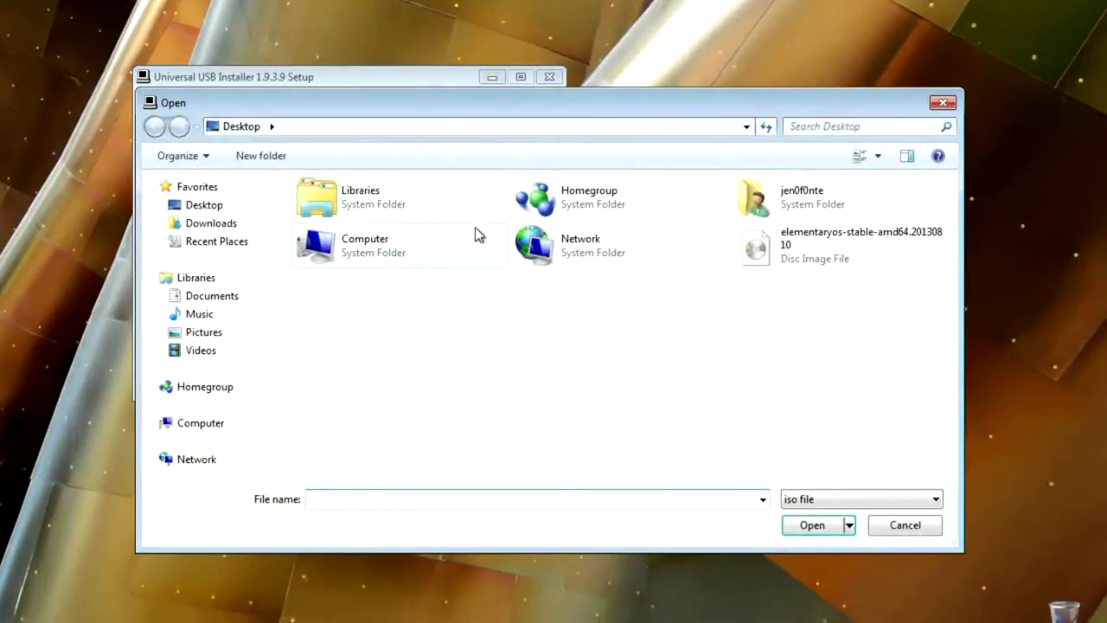
left_click(750, 262)
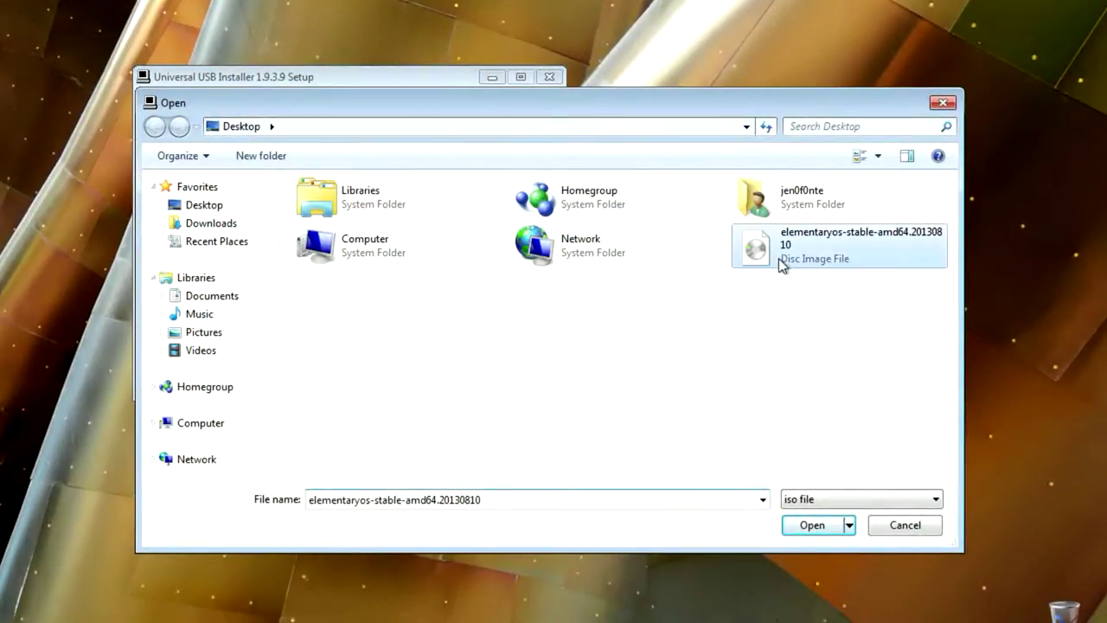
left_click(812, 529)
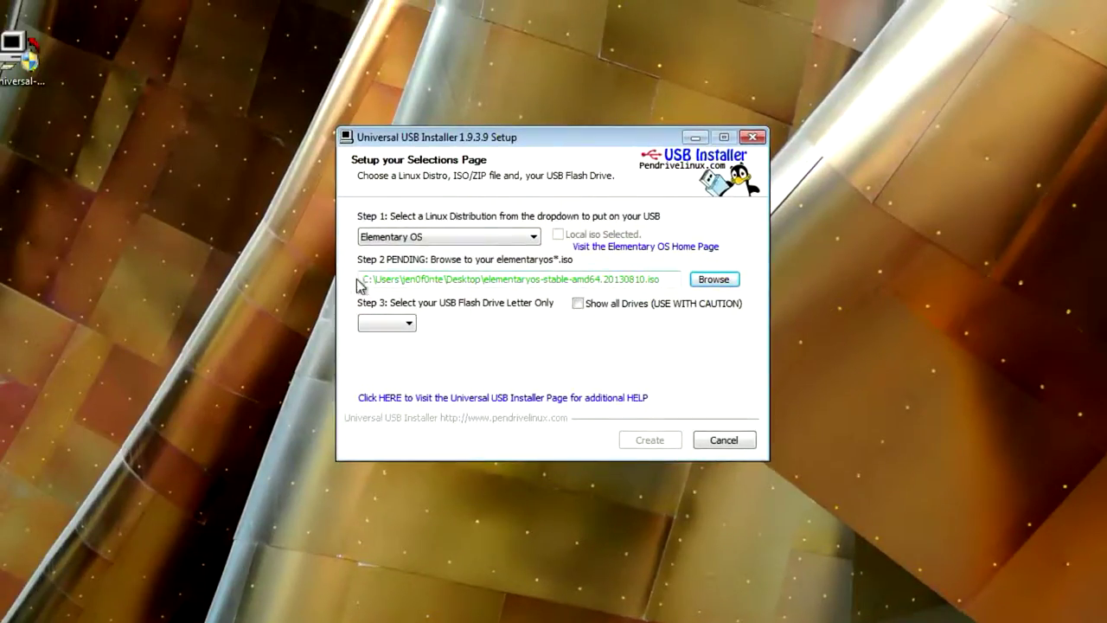
left_click_drag(370, 278, 406, 278)
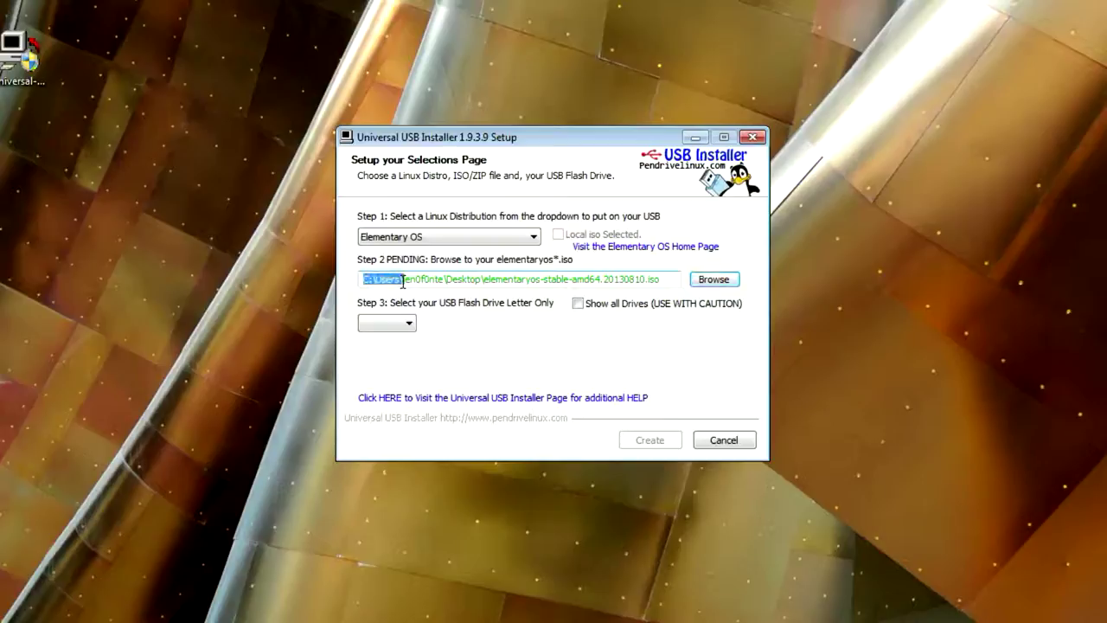
left_click(413, 282)
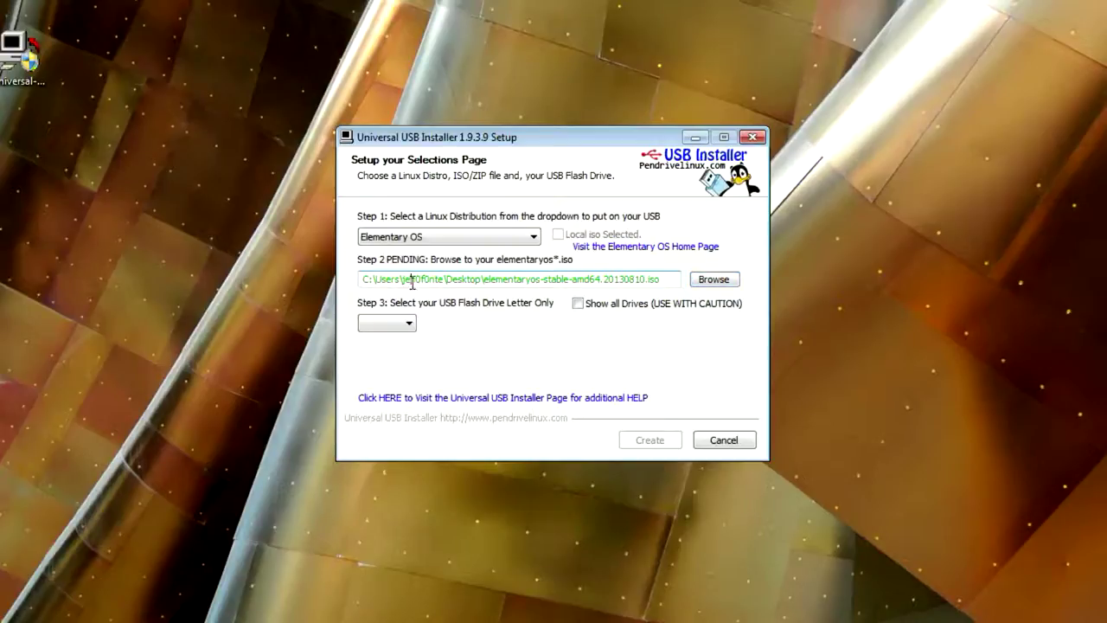
left_click_drag(666, 280, 449, 279)
left_click(461, 277)
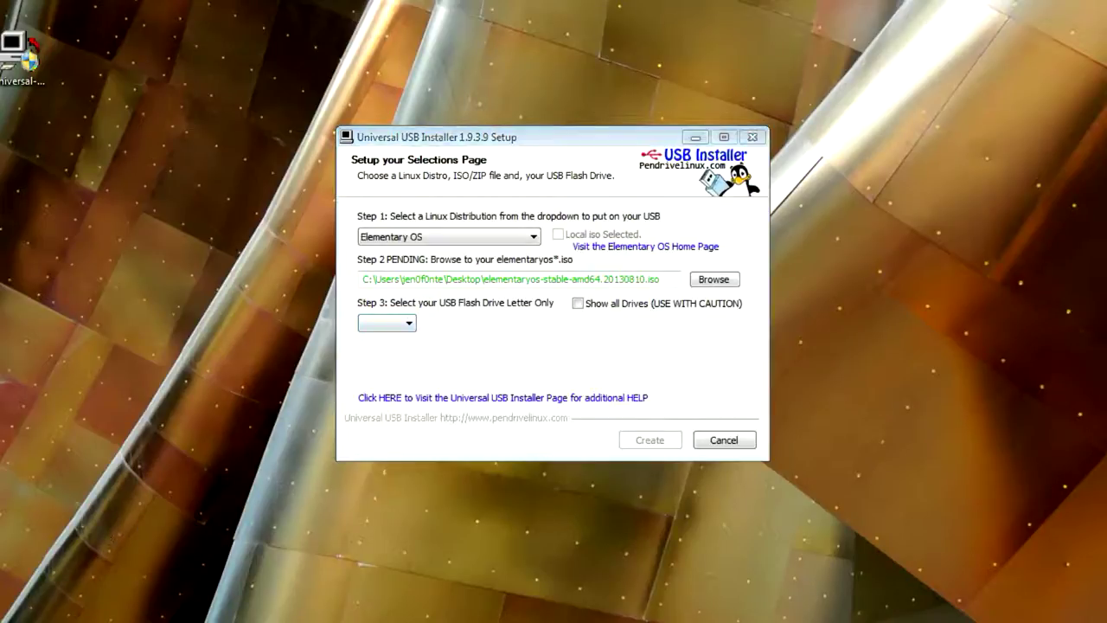
Check the drive letter and capacity of the removable USB drive under Computer, and close the file window
key("super+e")
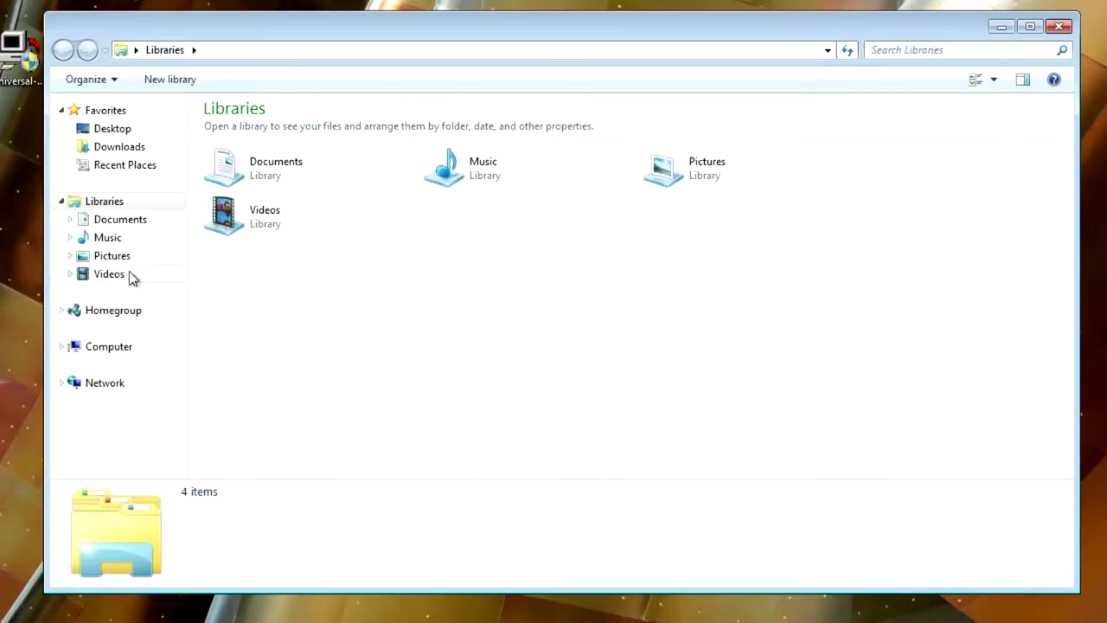
left_click(116, 349)
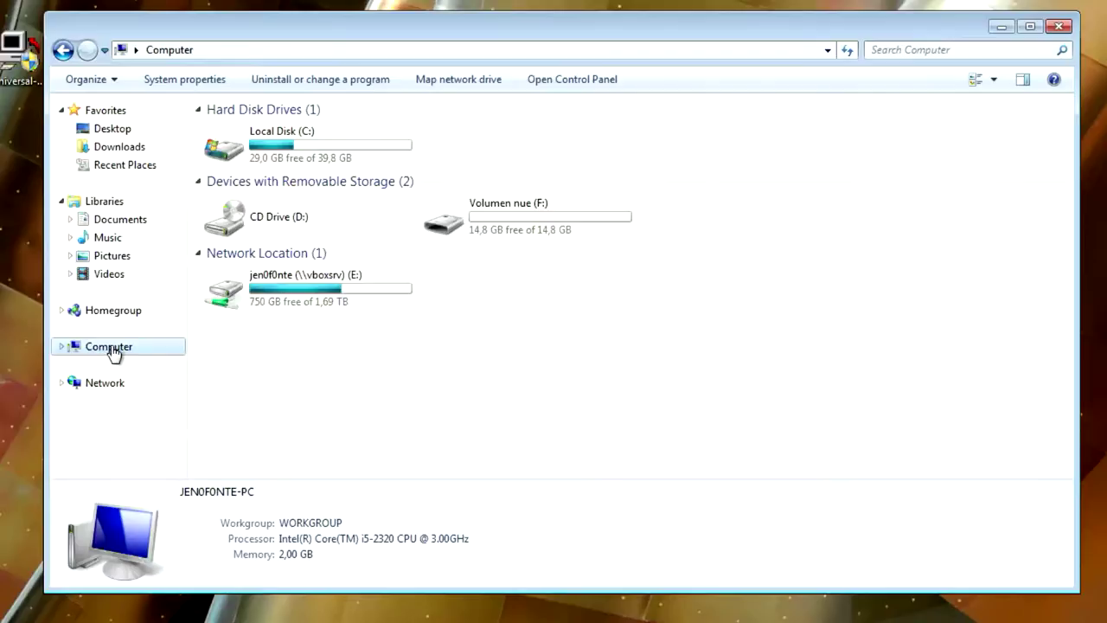
left_click(510, 221)
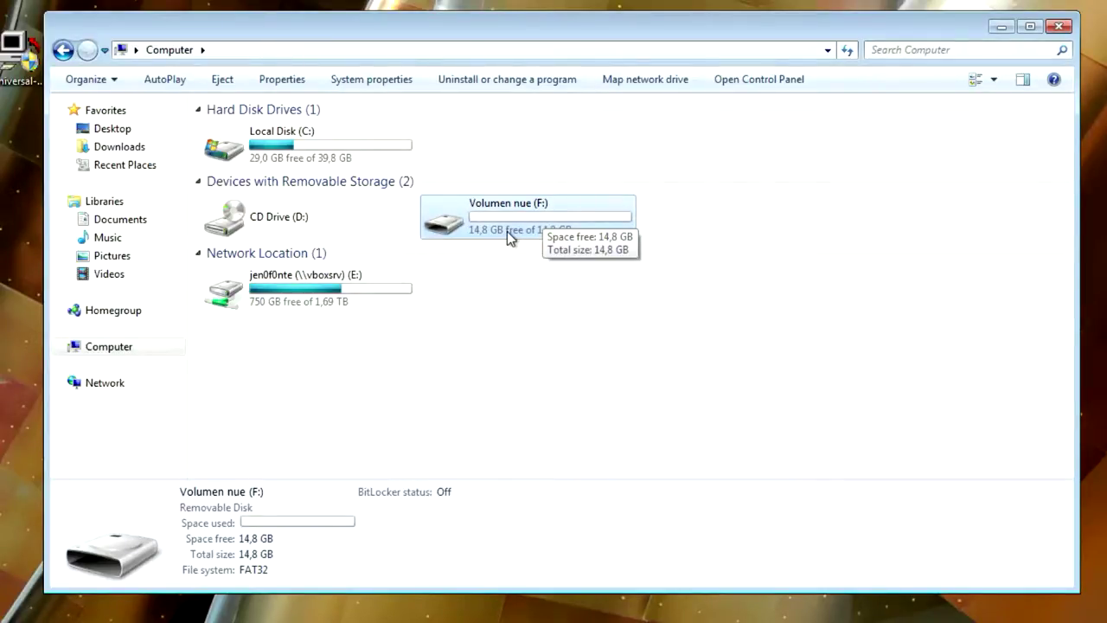
left_click(1058, 26)
Compare the drive choices with all drives shown, return to USB drives only, and select F:\ as the flash drive
left_click(385, 323)
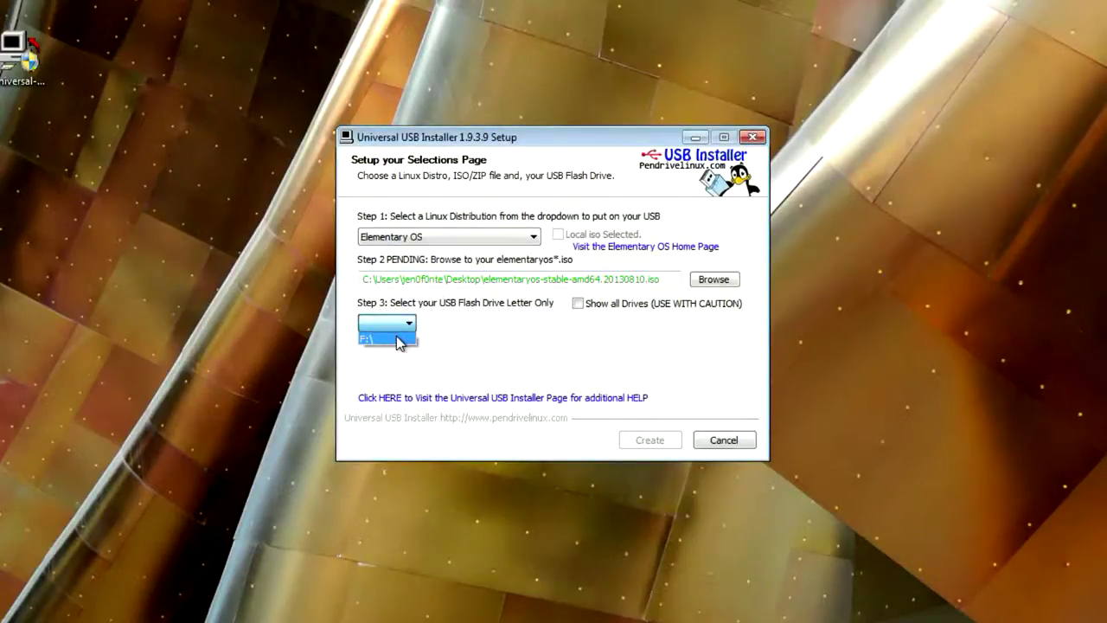
left_click(579, 307)
left_click(578, 305)
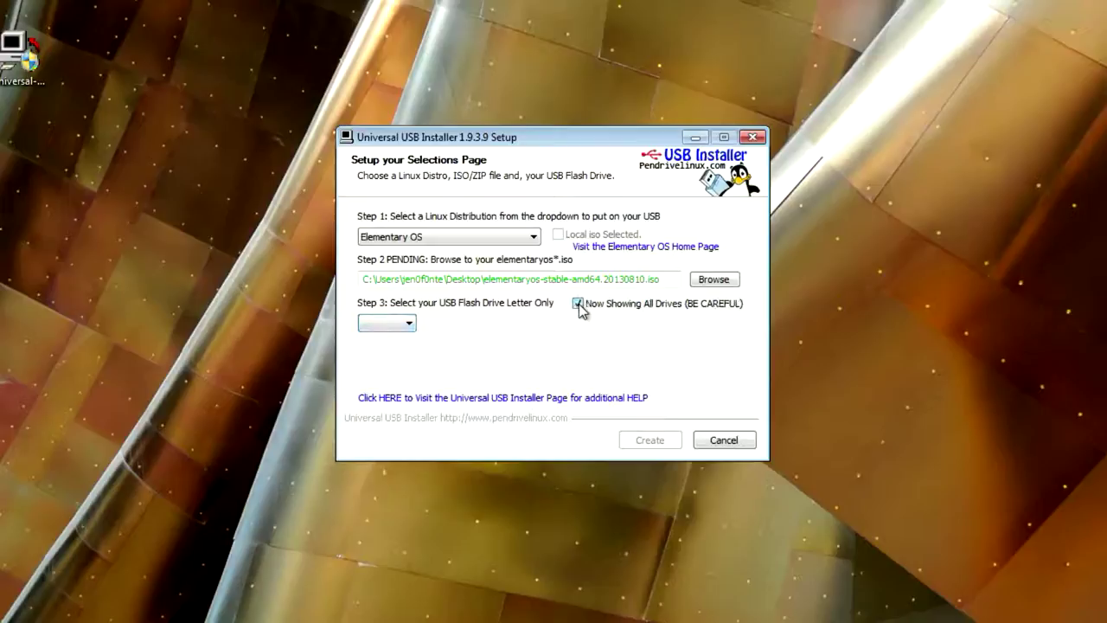
left_click(410, 325)
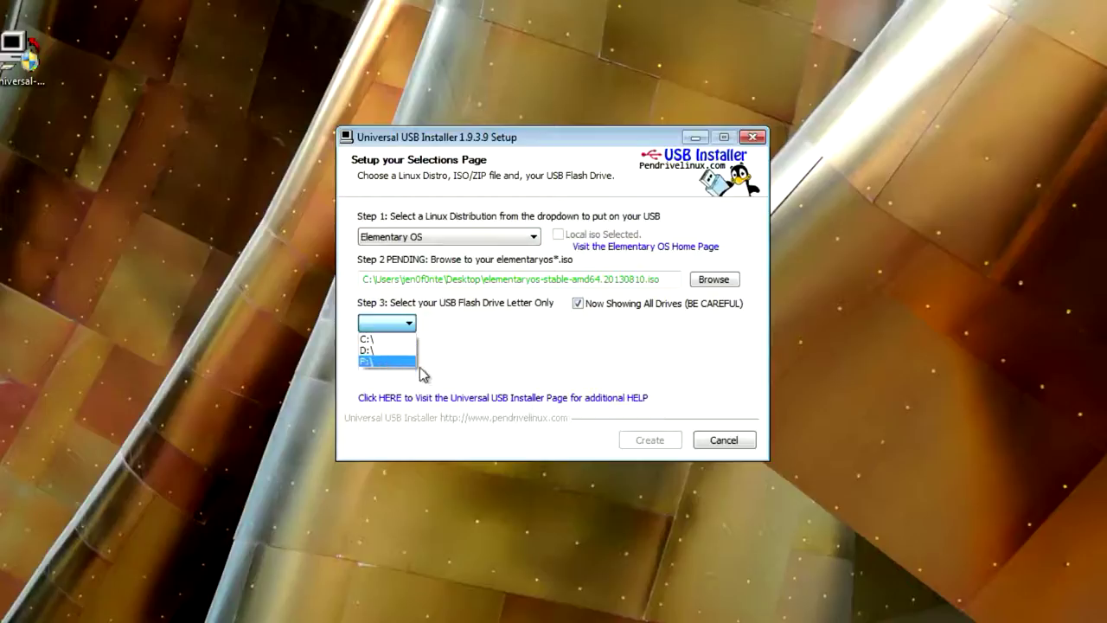
left_click(577, 304)
left_click(577, 304)
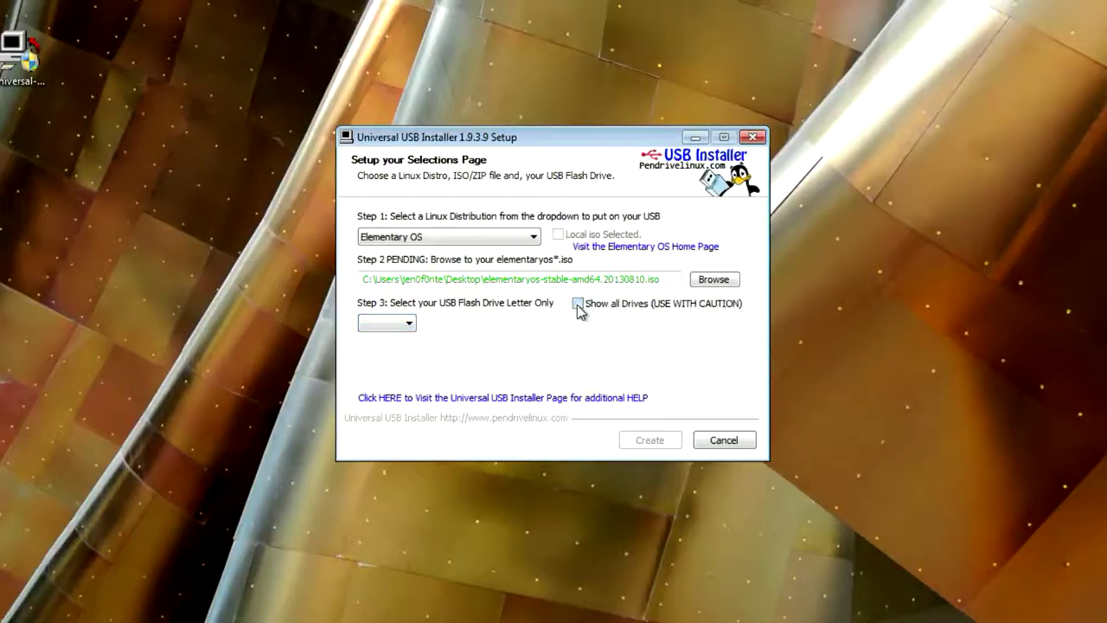
left_click(389, 323)
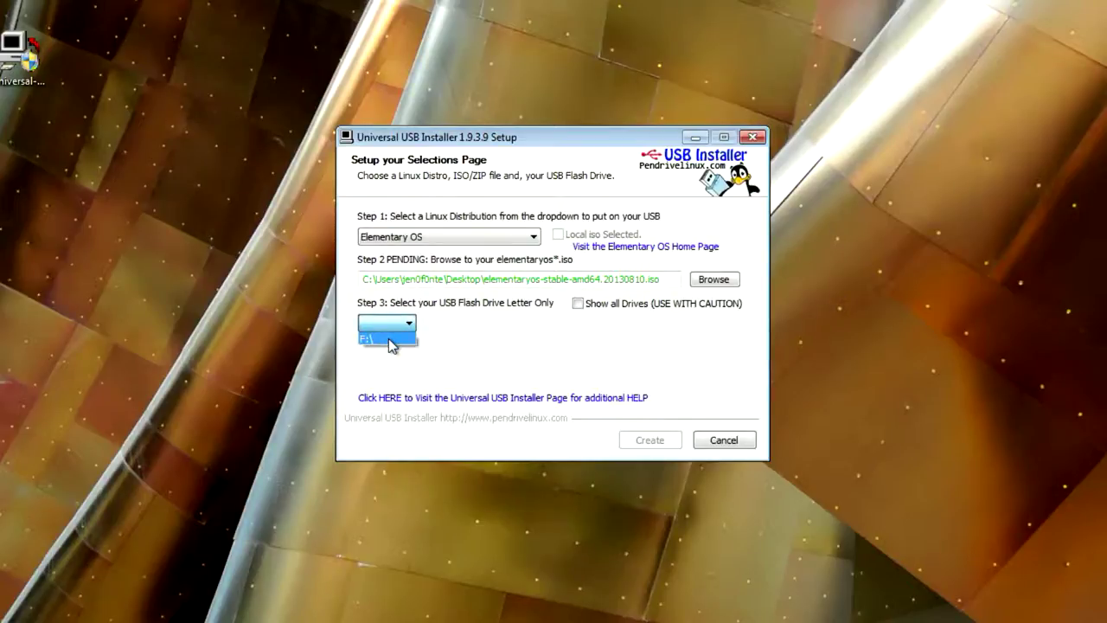
left_click(389, 341)
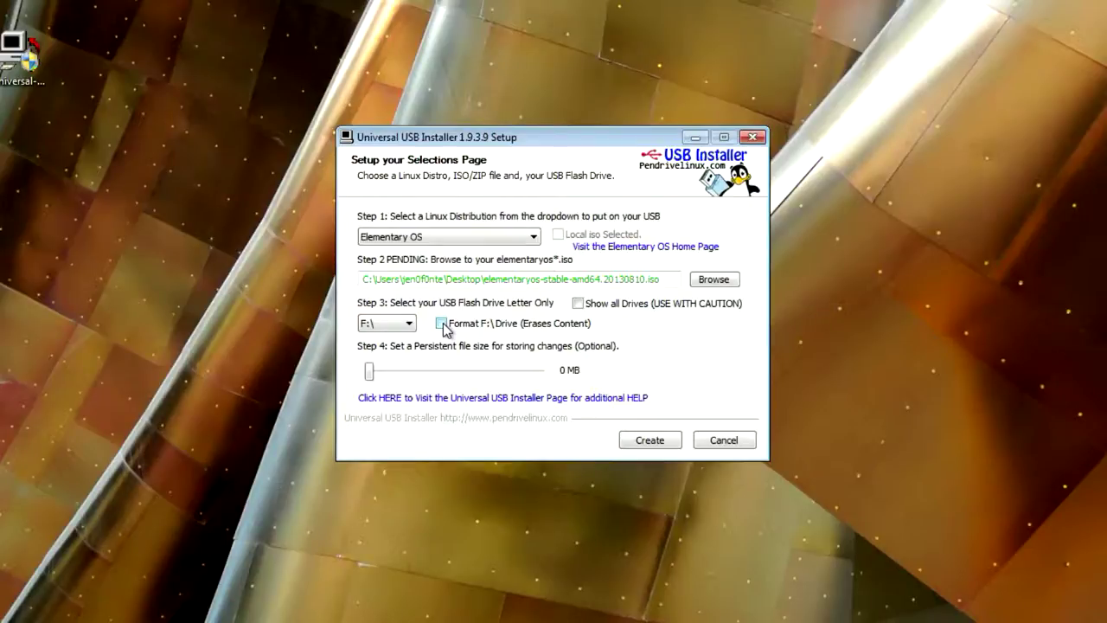
Try a 1570 MB persistent file size, reset it to 0 MB, and create the bootable Elementary OS drive on F:, closing the finished installer
left_click_drag(368, 372, 435, 372)
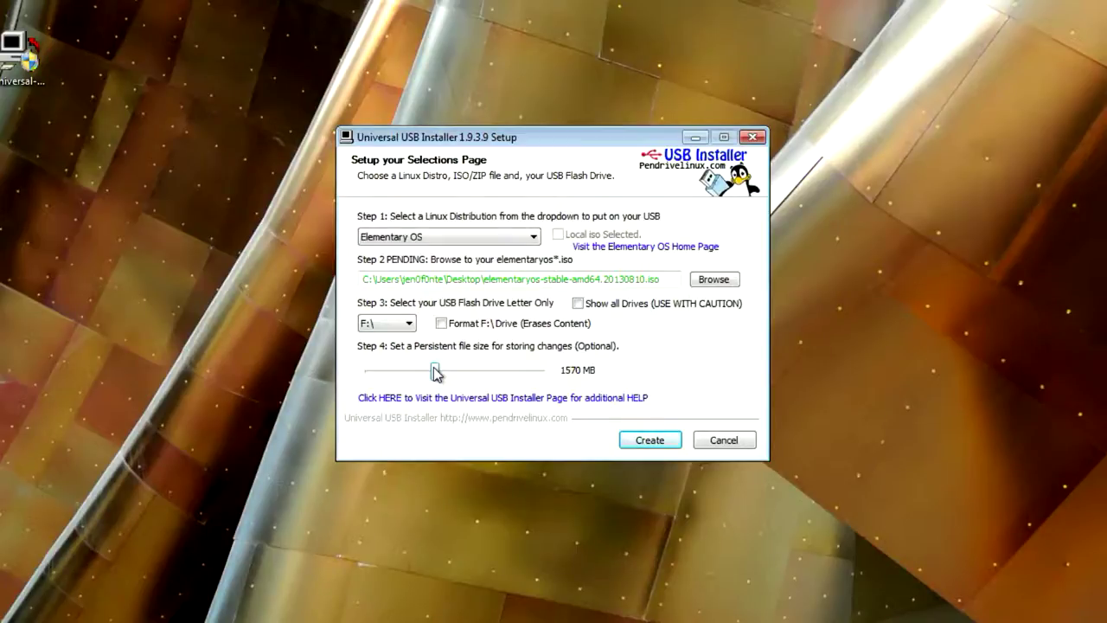
left_click_drag(435, 372, 363, 372)
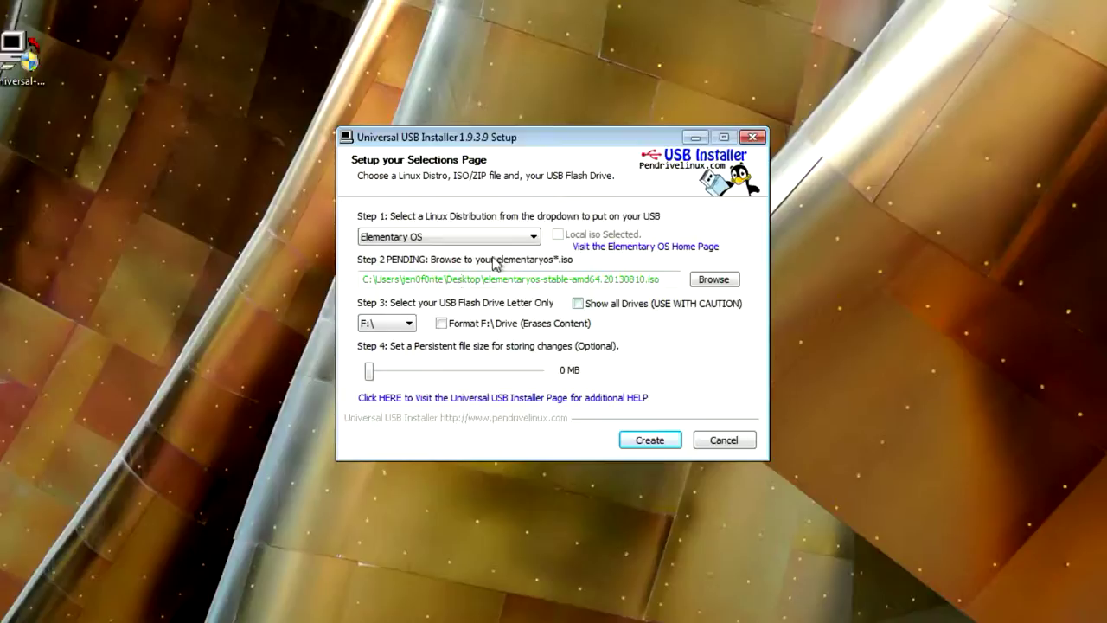
left_click(650, 441)
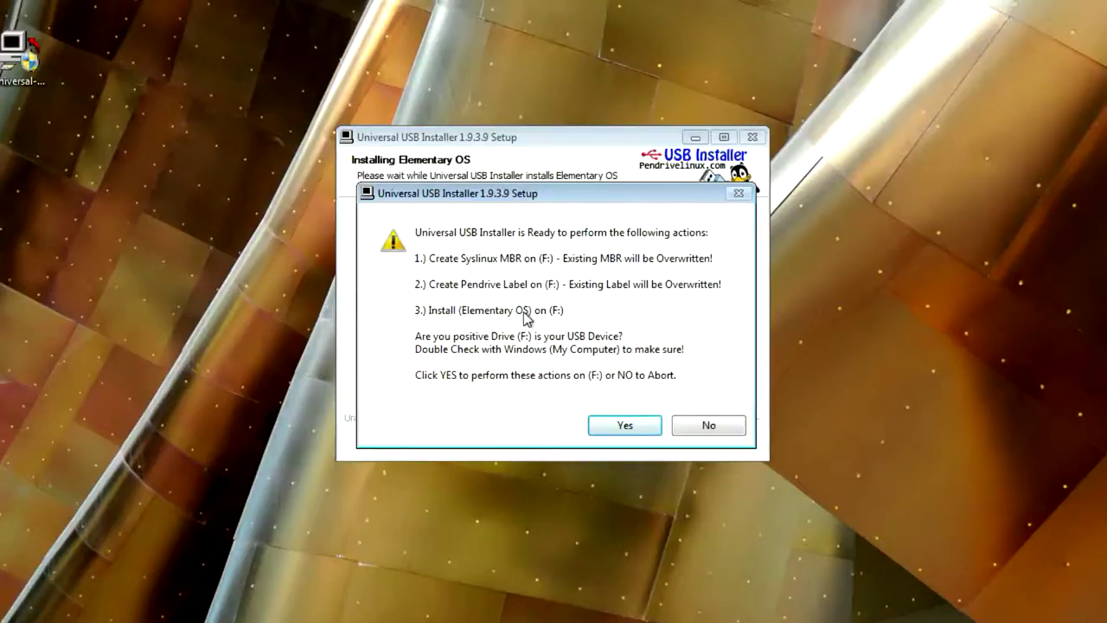
left_click(616, 425)
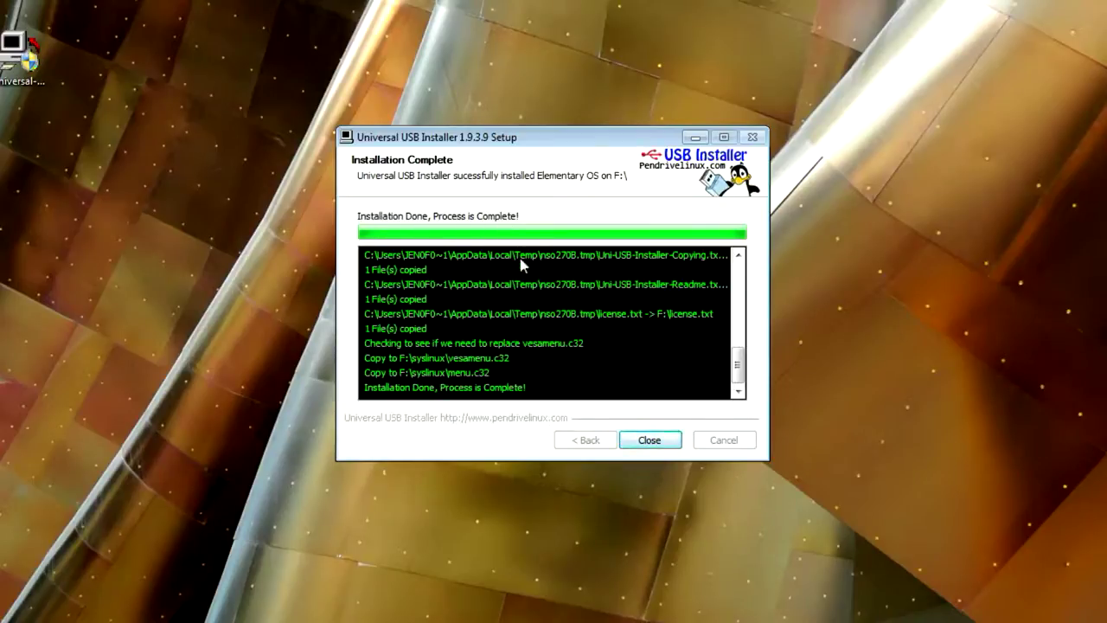
left_click(648, 439)
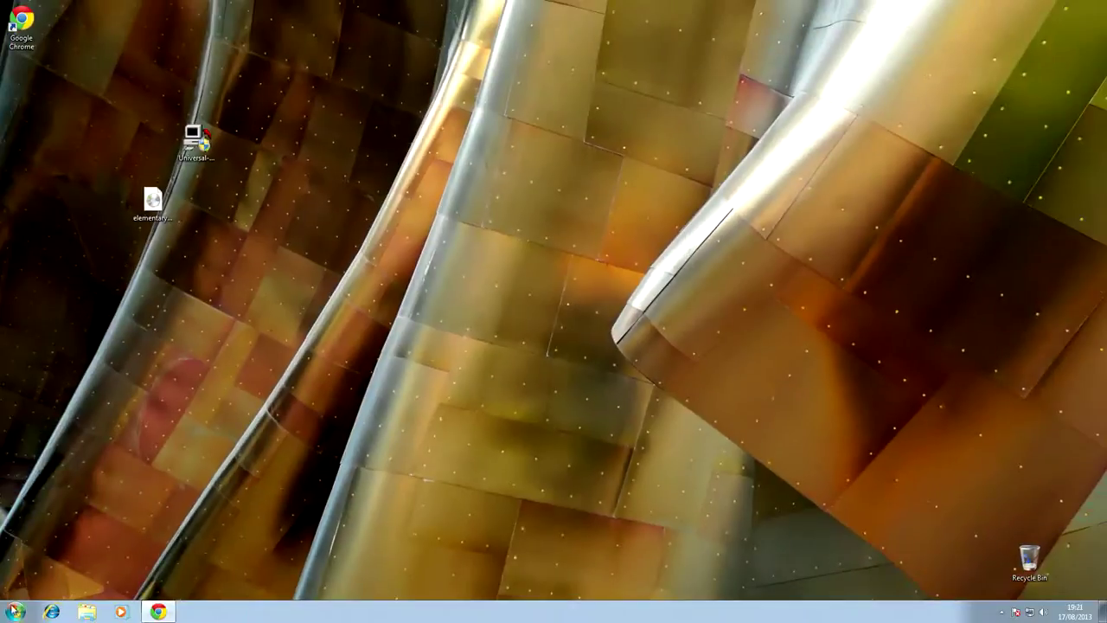
Open the PENDRIVE (F:) drive, examine the installed files and folders, and close the file window
left_click(16, 611)
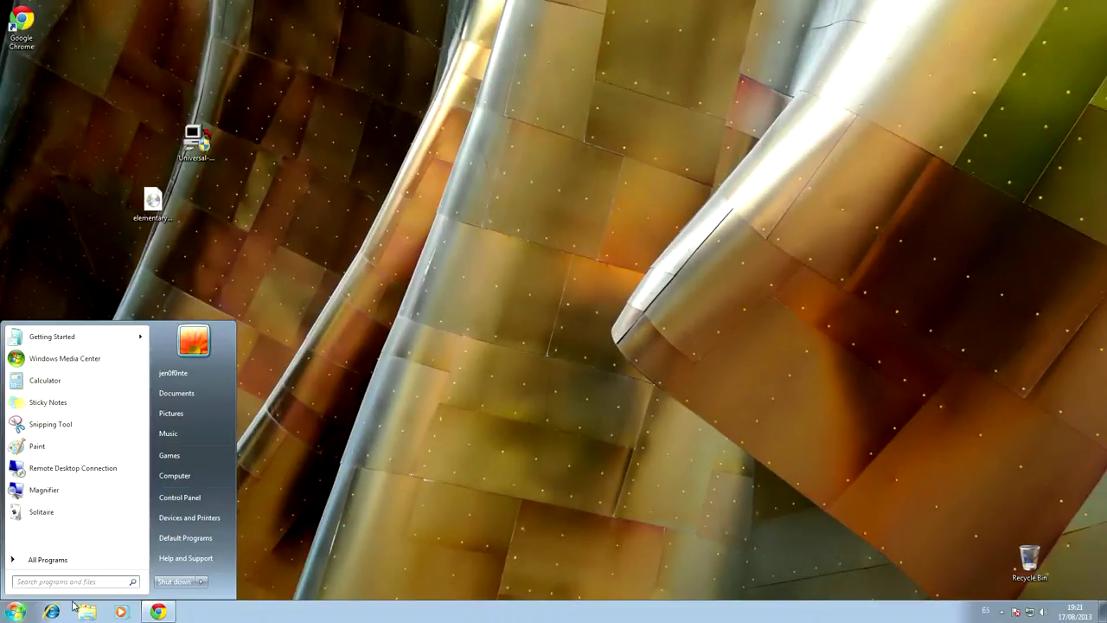
left_click(87, 612)
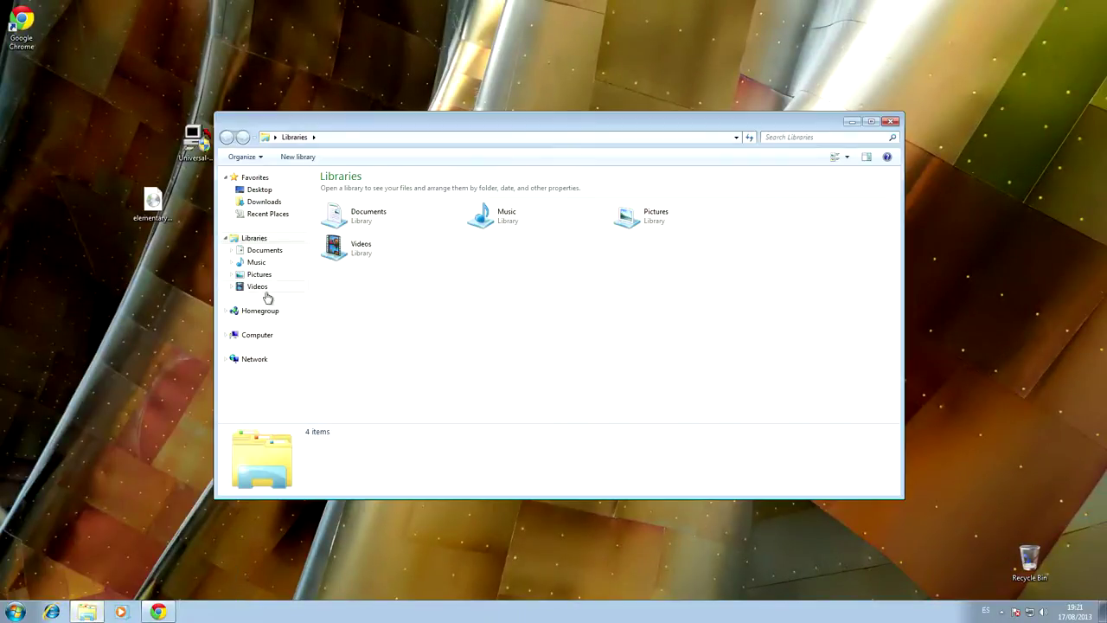
left_click(266, 336)
double_click(556, 256)
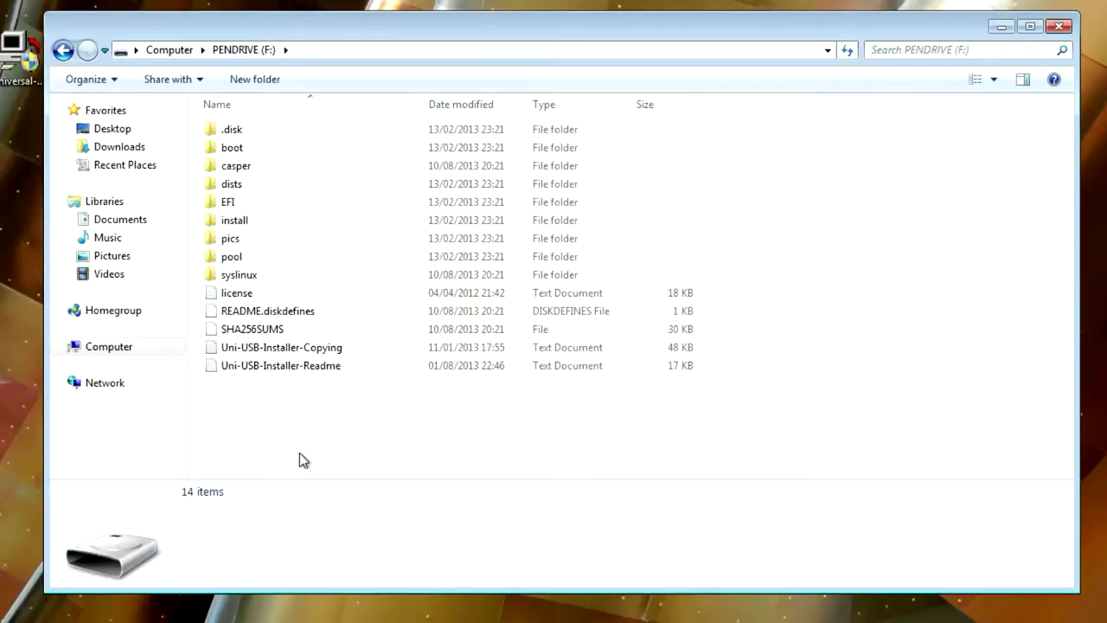
left_click(1059, 26)
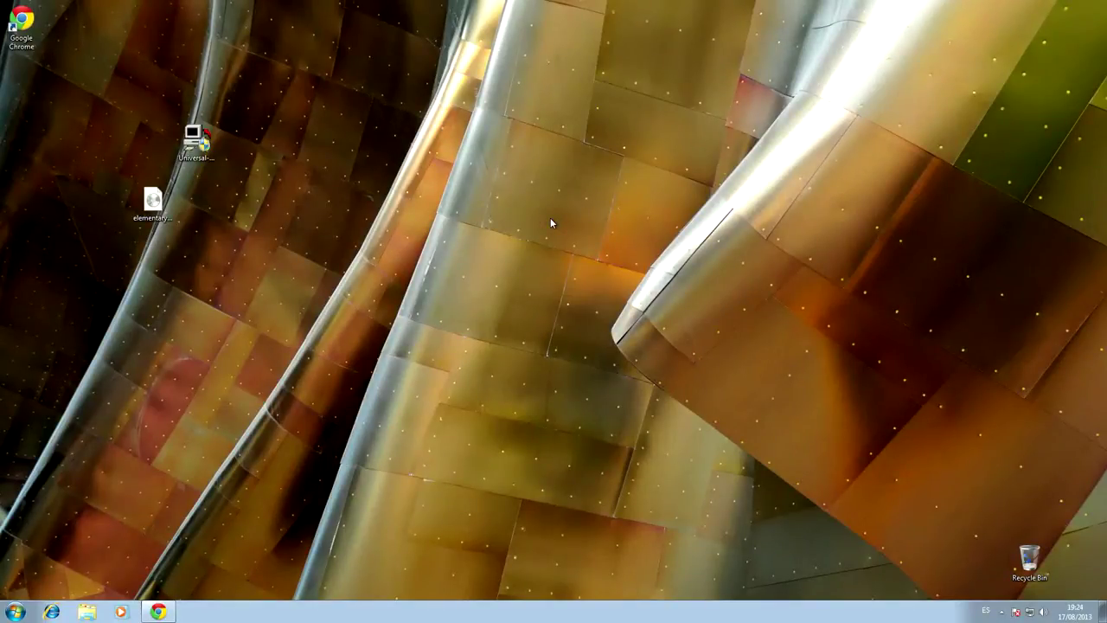
Leave the full-screen view of the windows 7 virtual machine and power it off
key("ctrl+f")
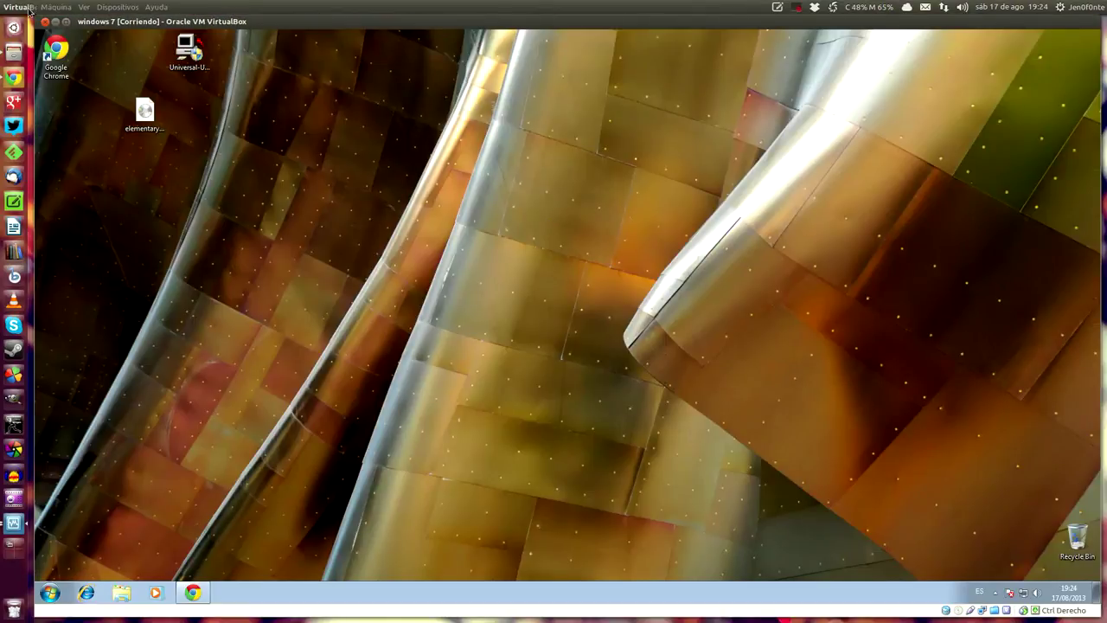
left_click(45, 21)
left_click(631, 359)
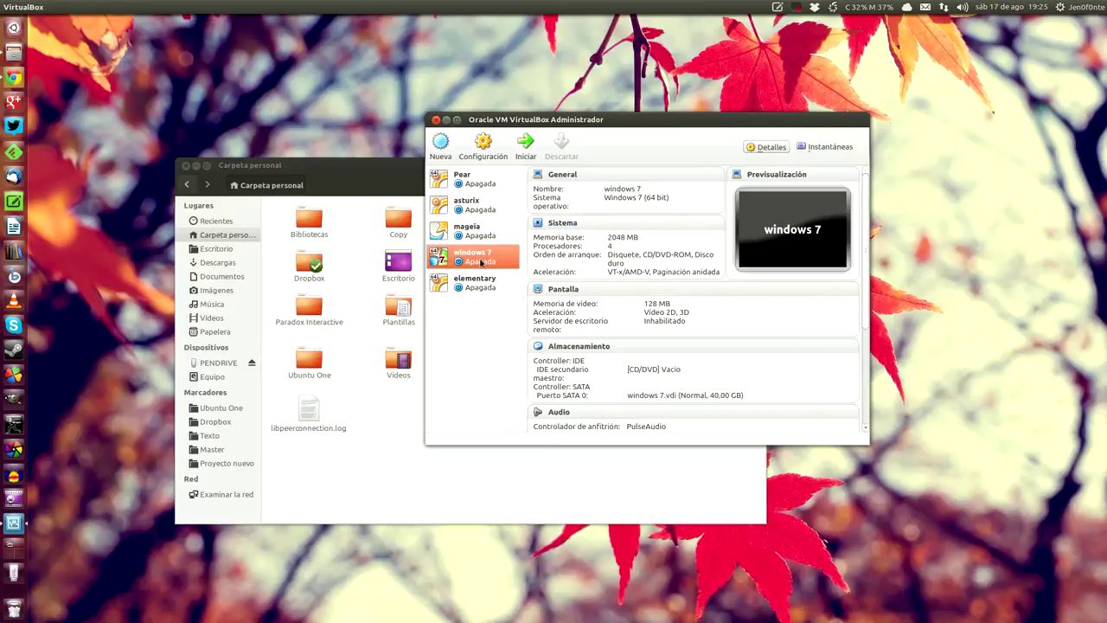
Remove the windows 7 virtual machine from VirtualBox together with all its files
right_click(479, 261)
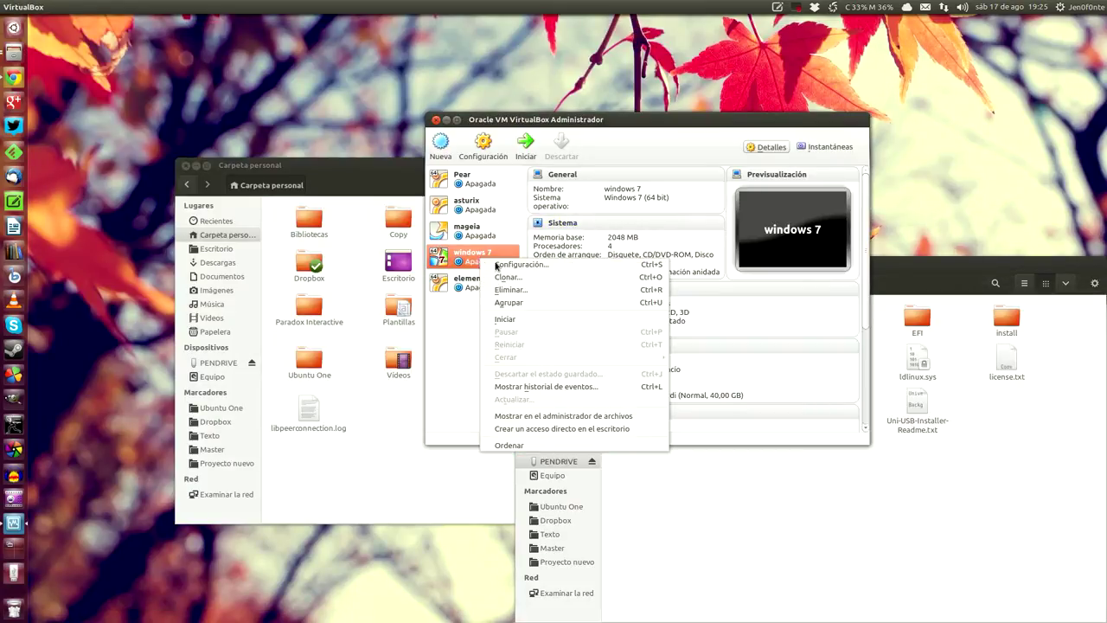
left_click(518, 292)
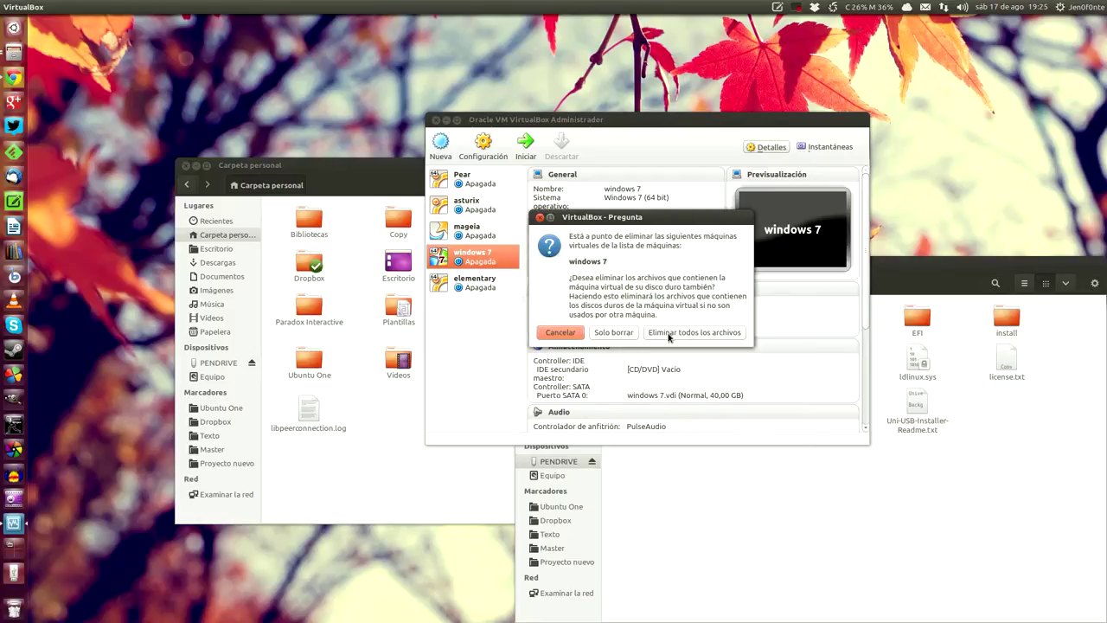
left_click(669, 333)
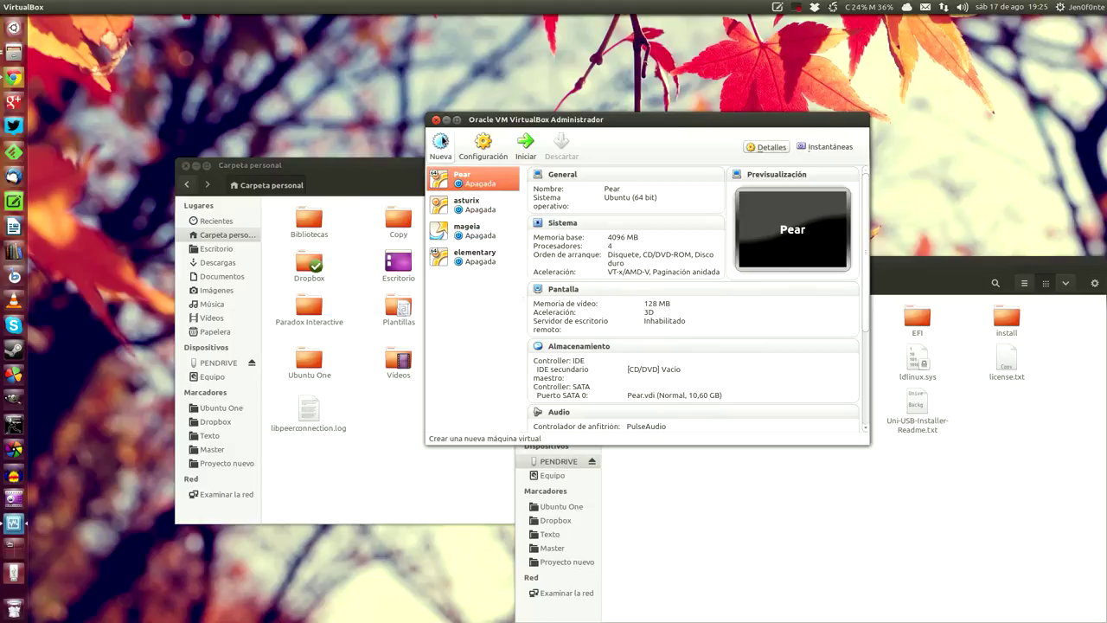
Close the VirtualBox manager and both file manager windows, PENDRIVE and Carpeta personal
left_click(436, 119)
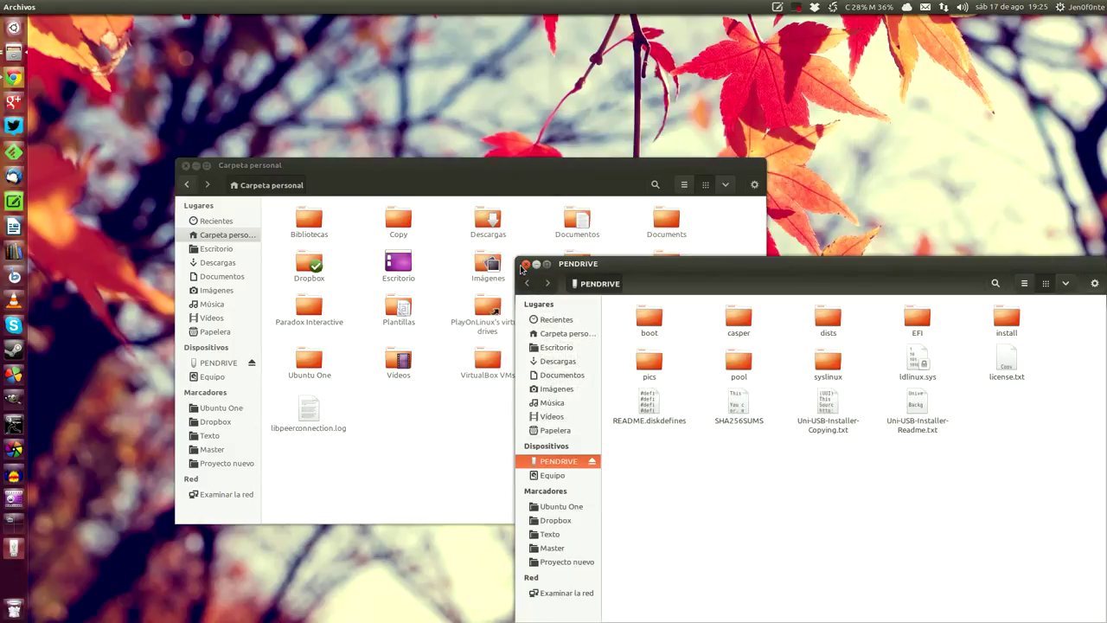
left_click(525, 264)
left_click(185, 165)
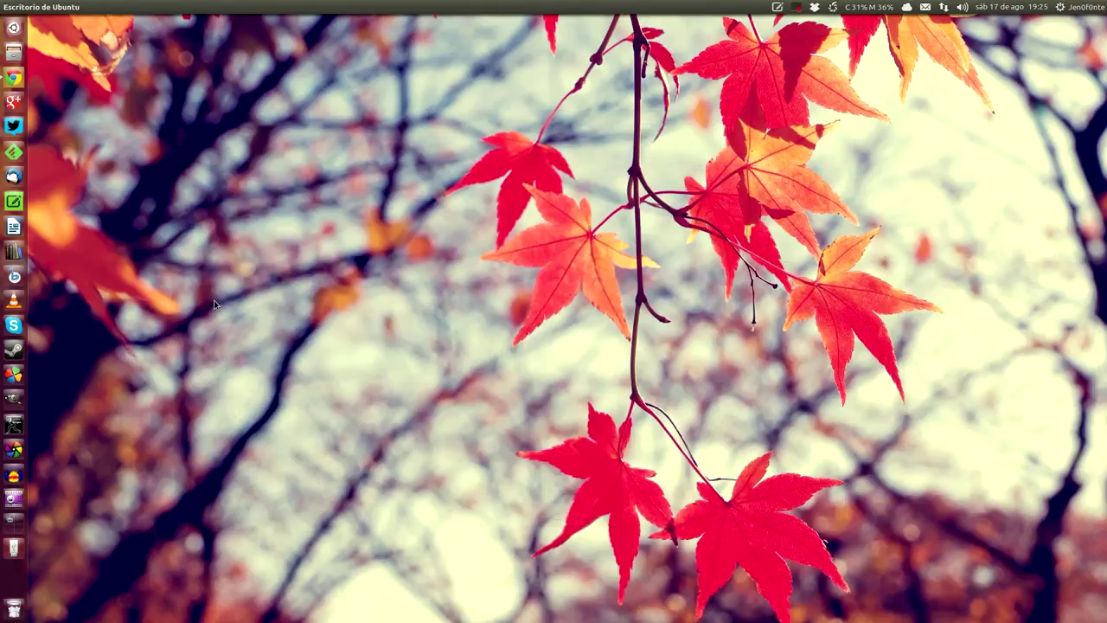